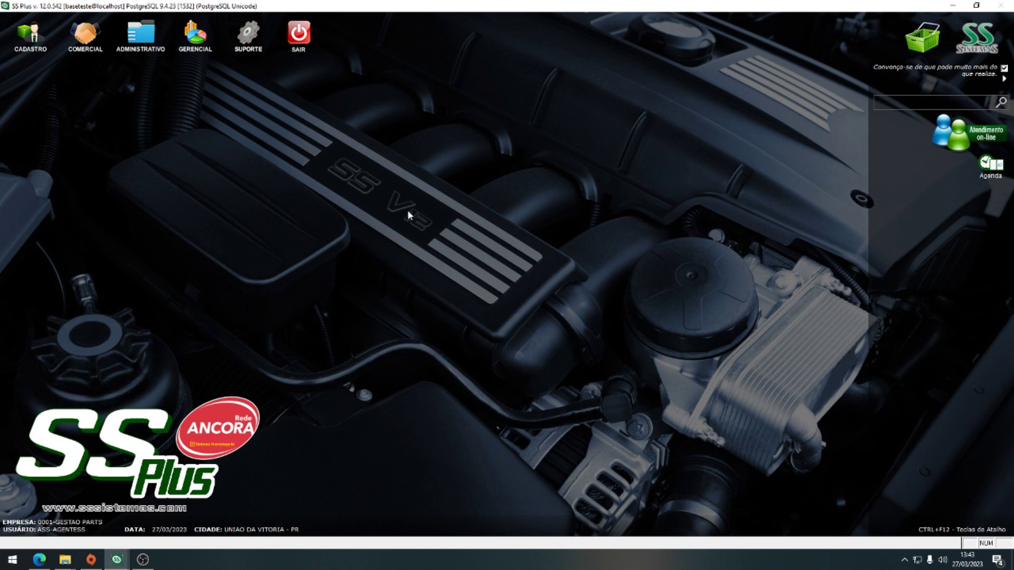
In the Movimentação de Comissões Cliente Vendedor configuration, set commission payment to R (Recebimento)
{"action": "left_click", "coordinate": [136, 47]}
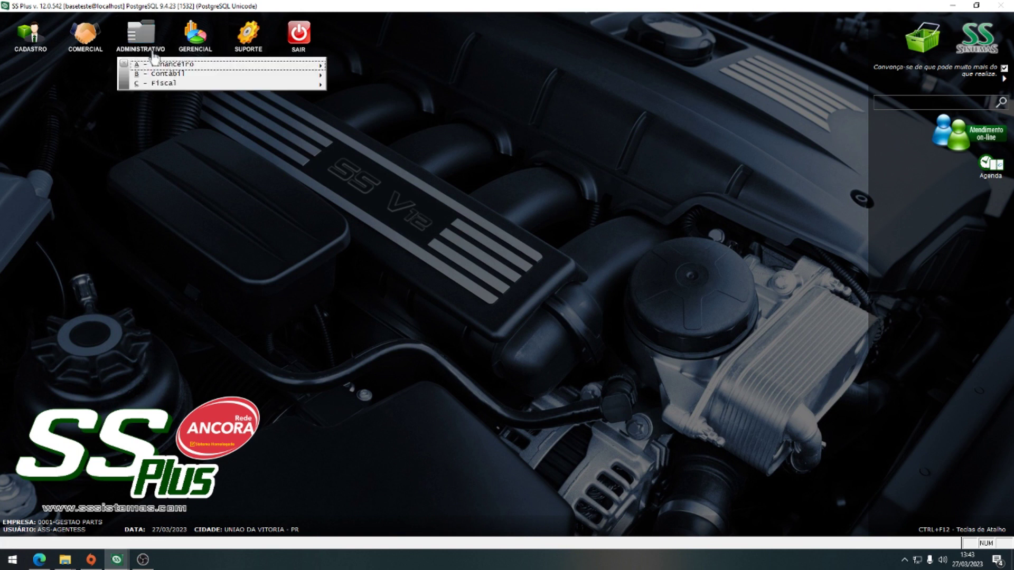
{"action": "mouse_move", "coordinate": [170, 67]}
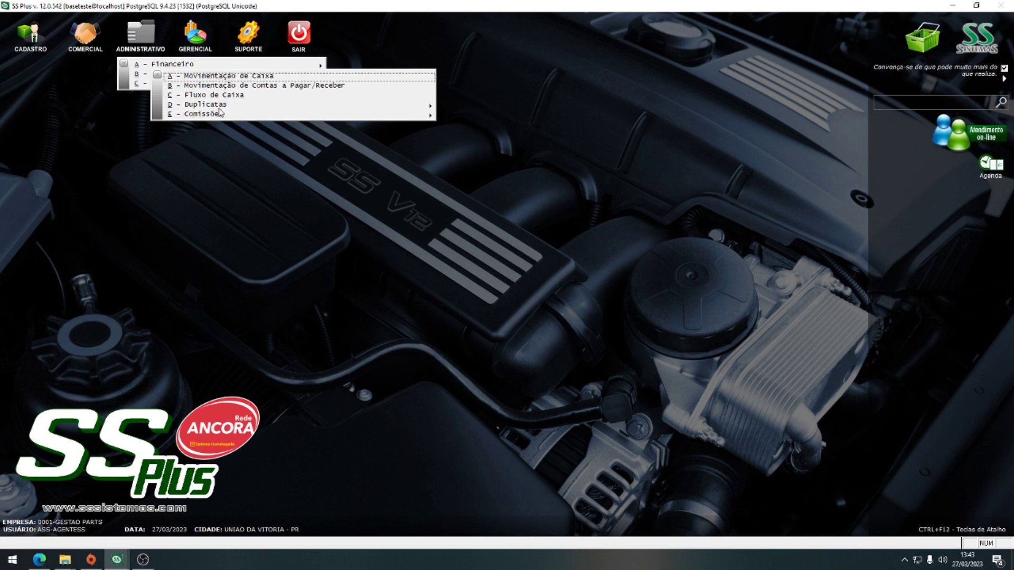
{"action": "mouse_move", "coordinate": [217, 115]}
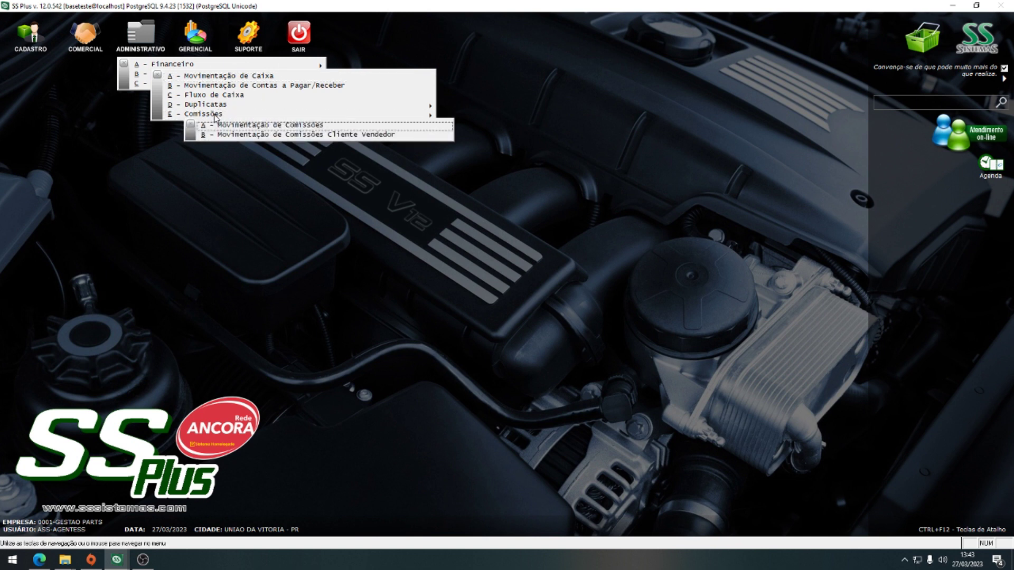
{"action": "left_click", "coordinate": [394, 134]}
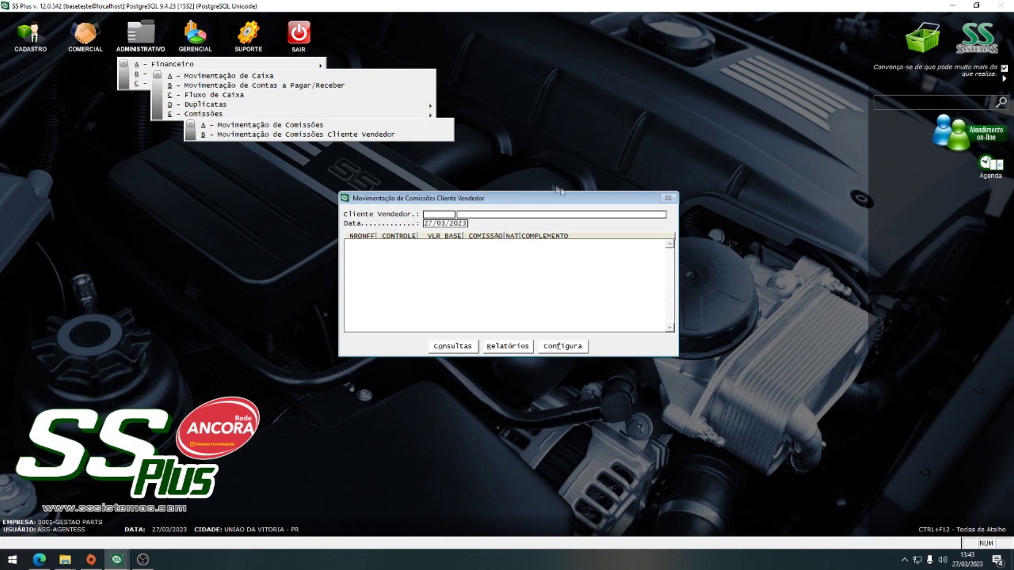
{"action": "left_click", "coordinate": [563, 349]}
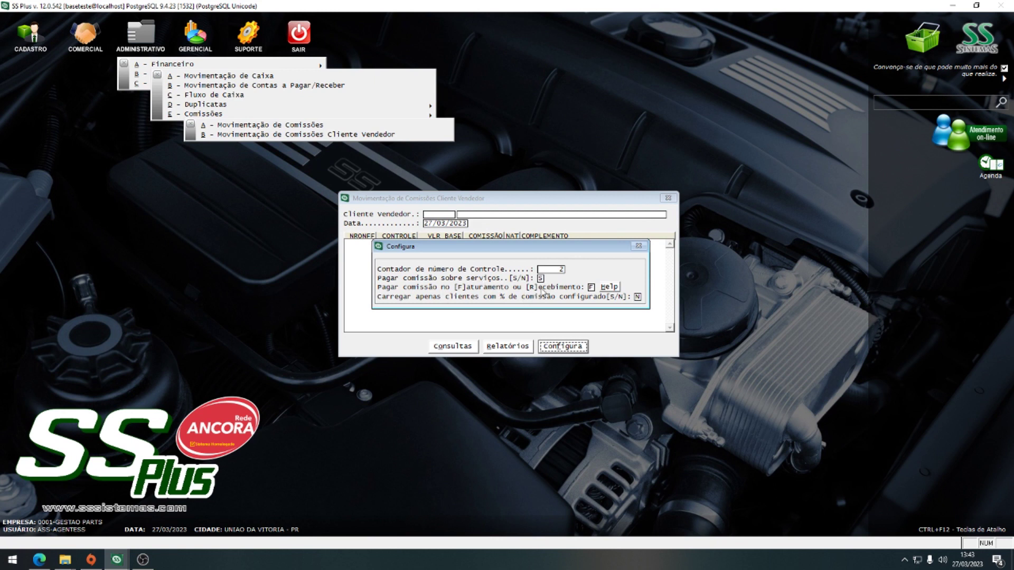
{"action": "left_click", "coordinate": [591, 287]}
{"action": "type", "text": "R"}
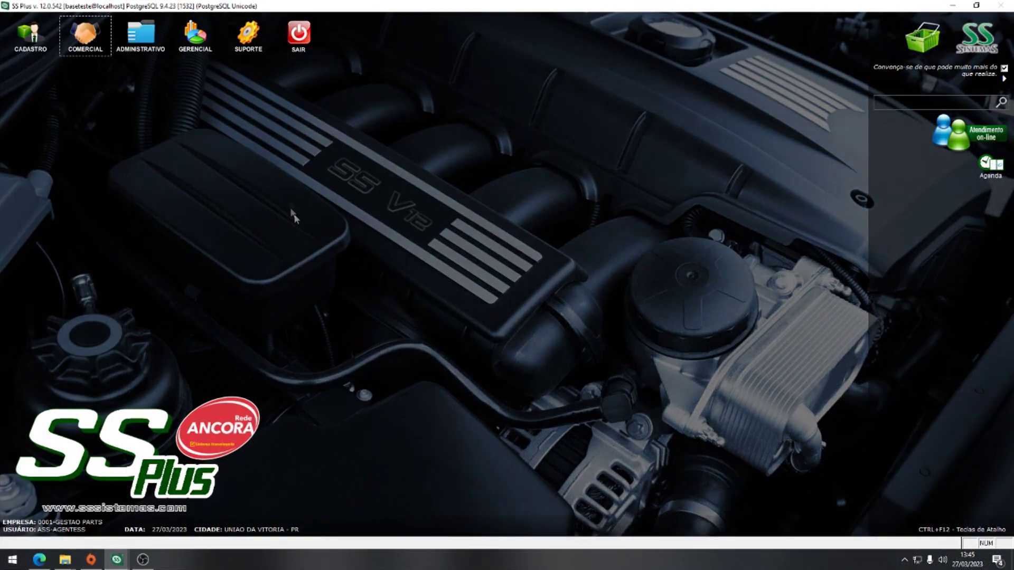
Open the Geral 2 section of the general outgoing settings within Notas de Retaguarda
{"action": "left_click", "coordinate": [74, 49]}
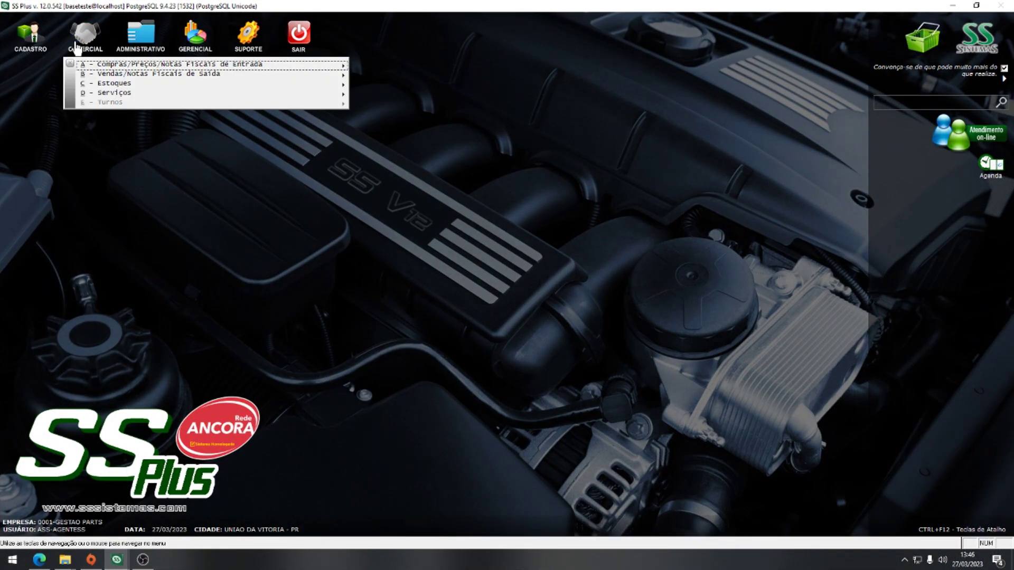
{"action": "left_click", "coordinate": [120, 78]}
{"action": "left_click", "coordinate": [174, 99]}
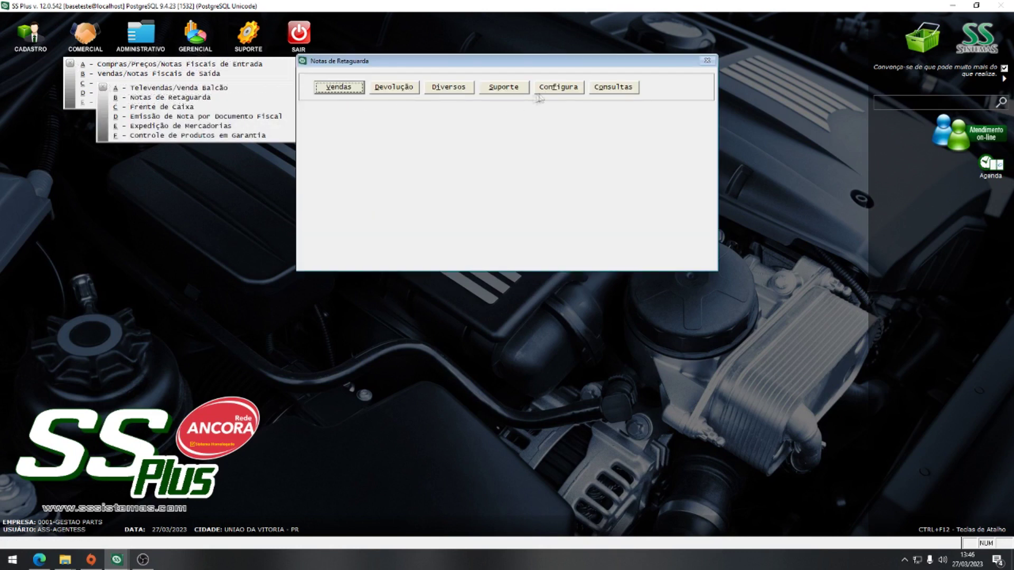
{"action": "left_click", "coordinate": [572, 92]}
{"action": "left_click", "coordinate": [357, 119]}
{"action": "left_click", "coordinate": [453, 117]}
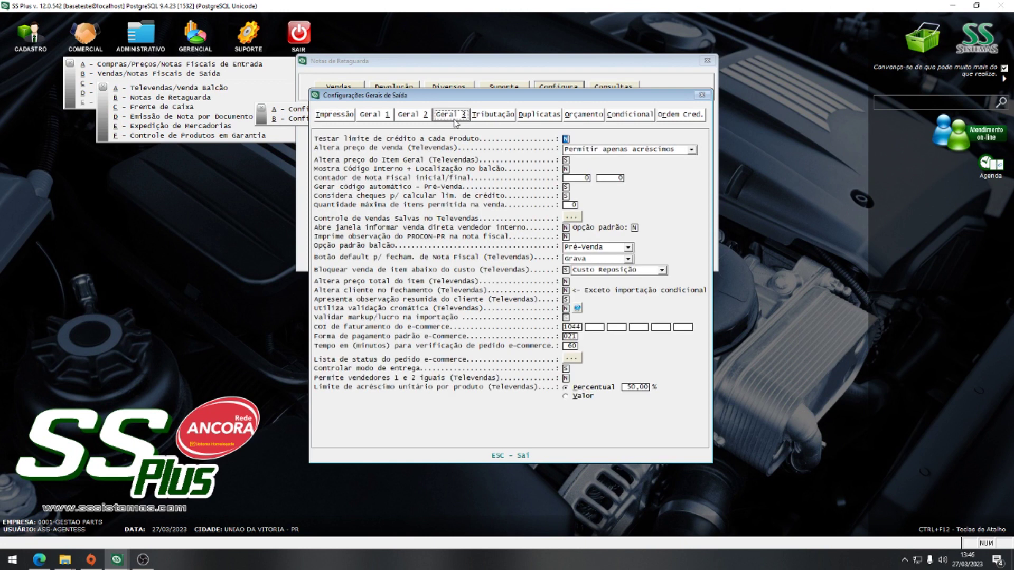
{"action": "left_click", "coordinate": [413, 115]}
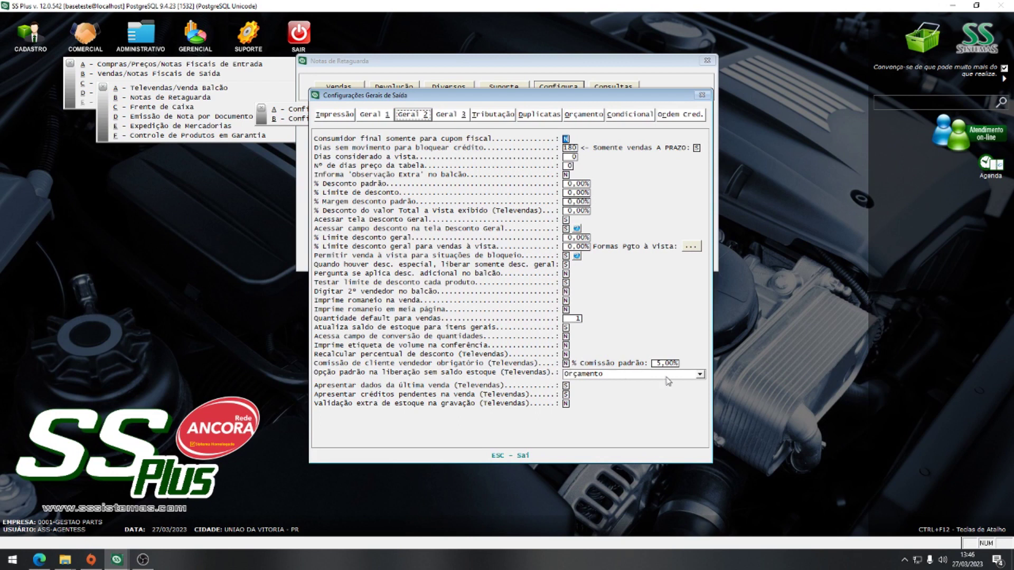
Confirm the default client-seller commission of 5,00% and save the general outgoing settings
{"action": "left_click", "coordinate": [657, 363]}
{"action": "key", "text": "Return"}
{"action": "key", "text": "Escape"}
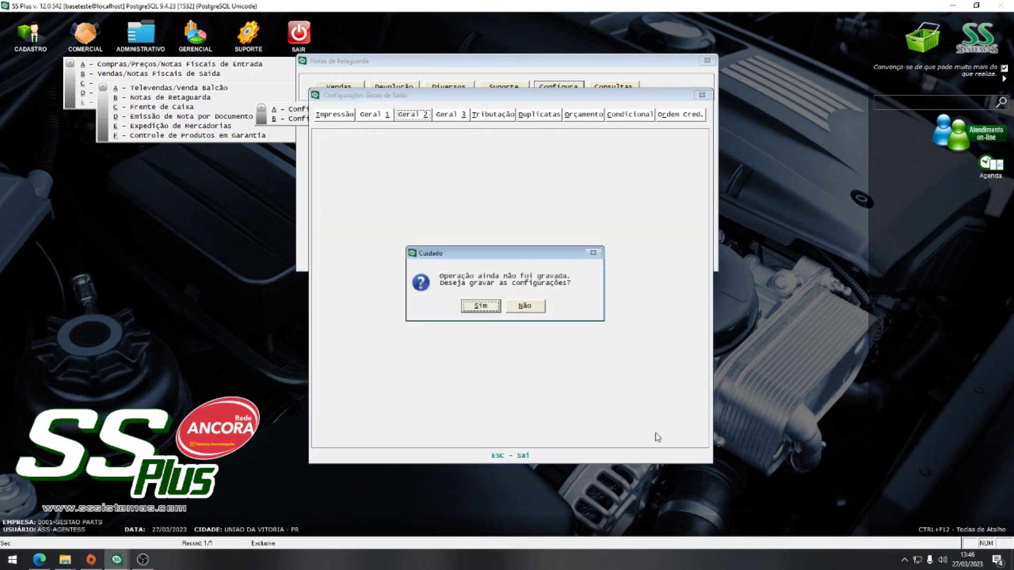
{"action": "key", "text": "Return"}
{"action": "key", "text": "Escape"}
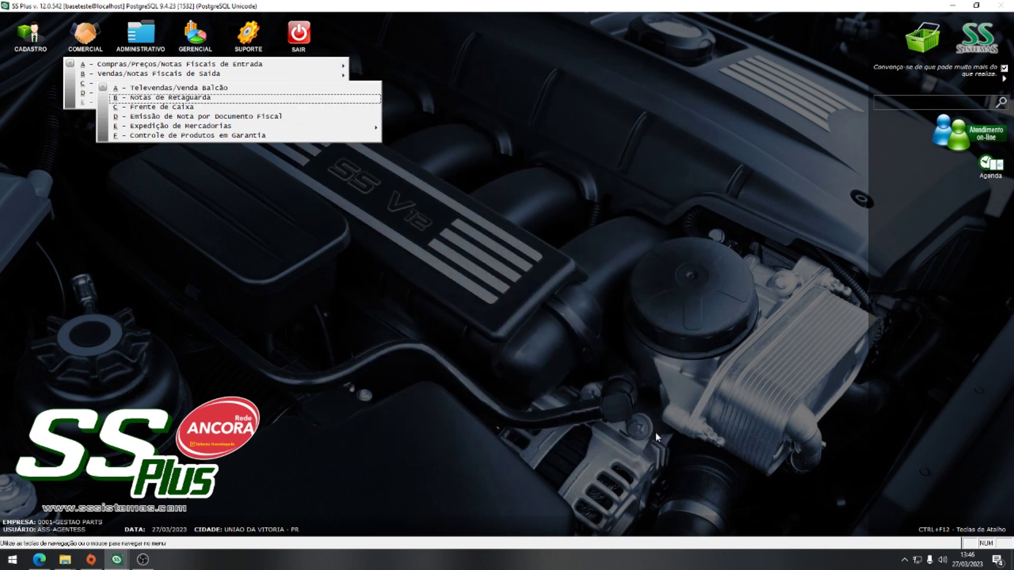
{"action": "key", "text": "Escape"}
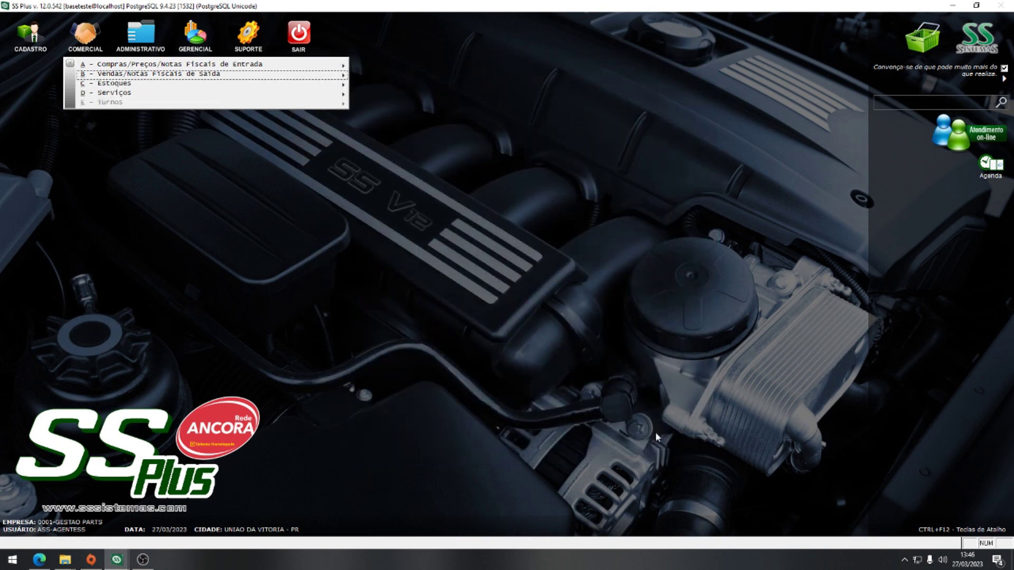
Search the customer registration by first name and load the second matching customer's record
{"action": "key", "text": "F2"}
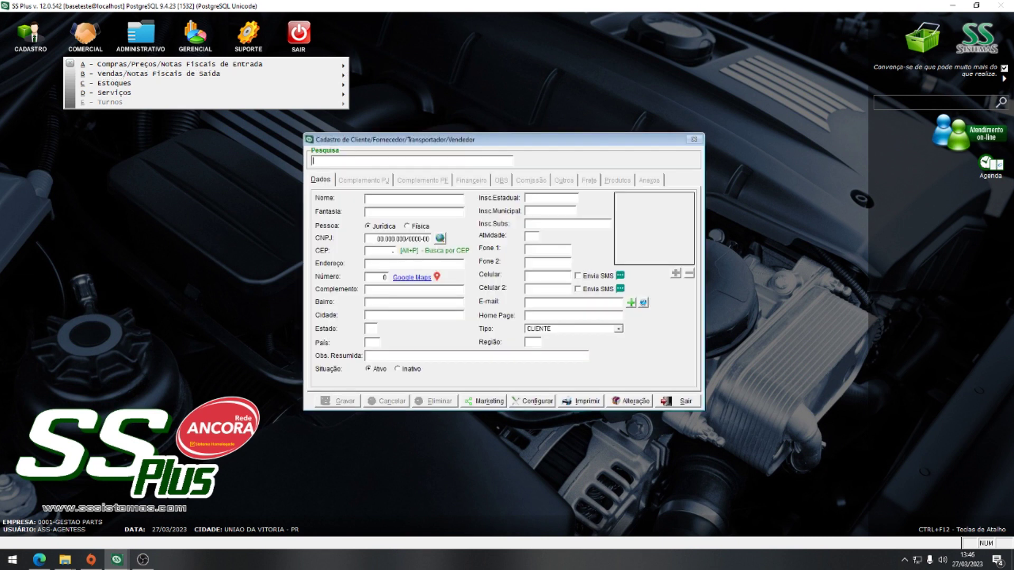
{"action": "type", "text": "RAFAELA"}
{"action": "key", "text": "Return"}
{"action": "key", "text": "Down"}
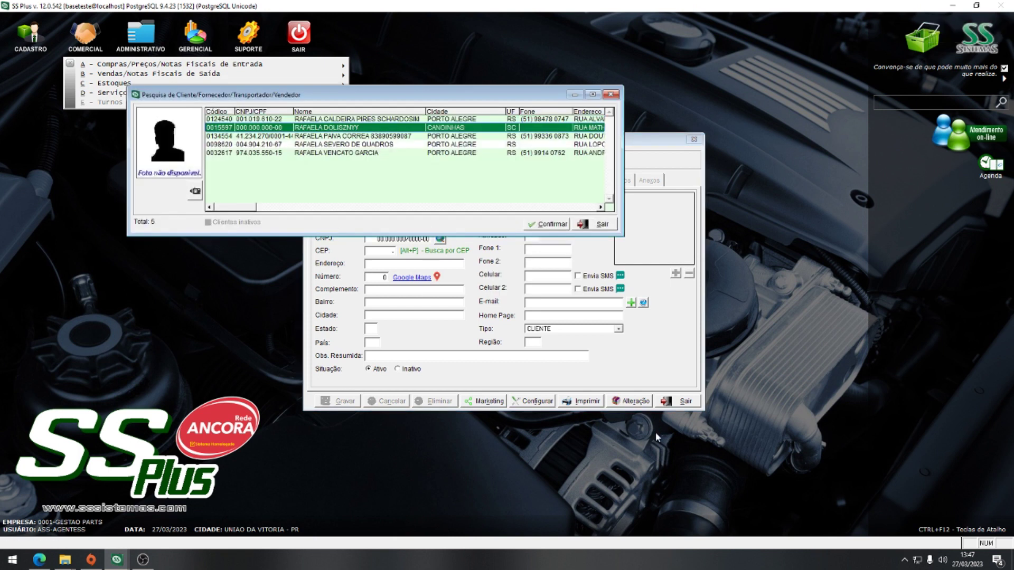
{"action": "key", "text": "Return"}
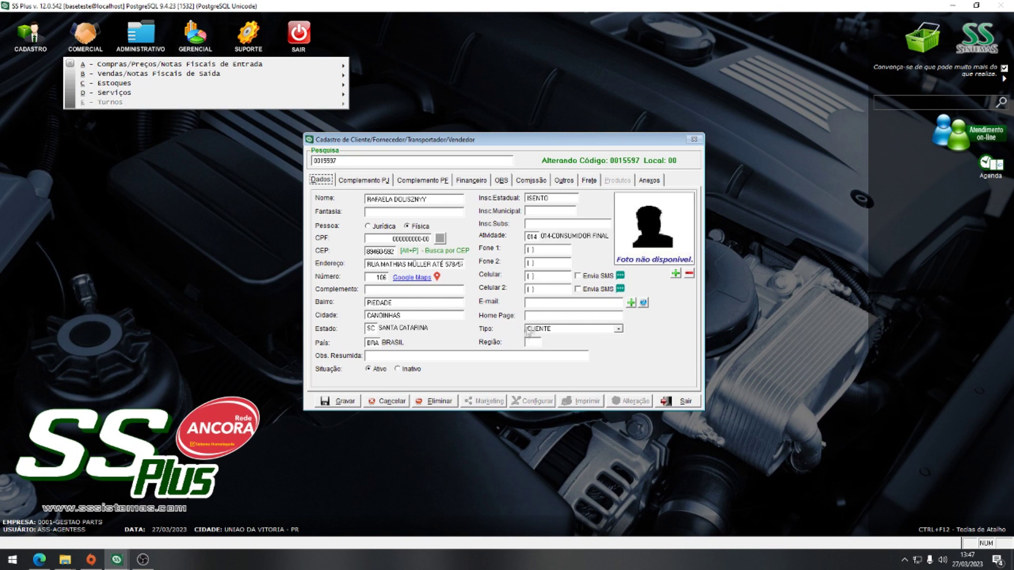
Examine the Cliente Vendedor commission percentage and its change permission in the customer's commission data
{"action": "left_click", "coordinate": [541, 184]}
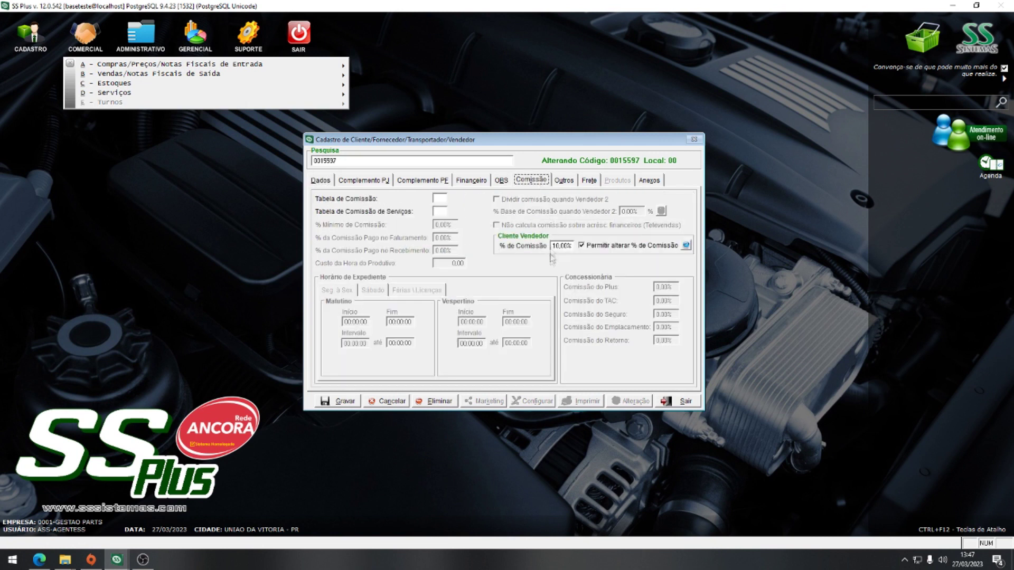
{"action": "left_click", "coordinate": [321, 182]}
{"action": "left_click", "coordinate": [532, 181]}
{"action": "left_click", "coordinate": [329, 181]}
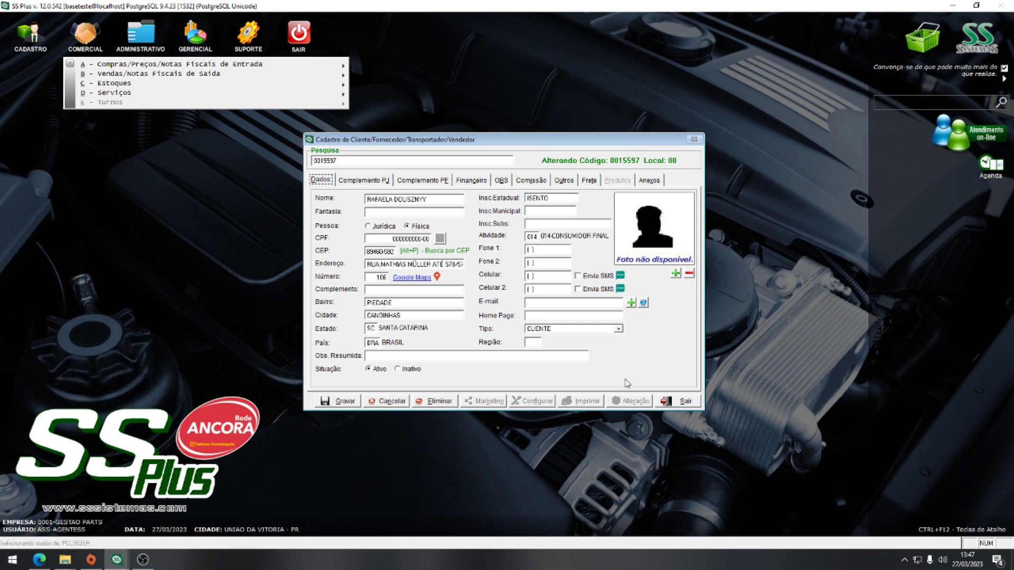
Leave the customer record and review the Acessa comissão para cliente option in the registration configuration
{"action": "key", "text": "Escape"}
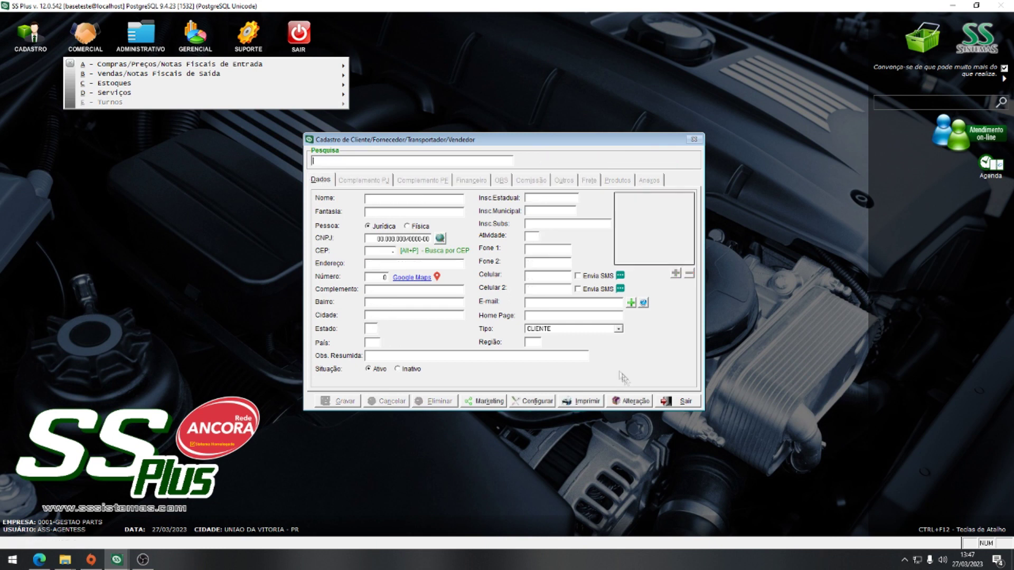
{"action": "left_click", "coordinate": [536, 403]}
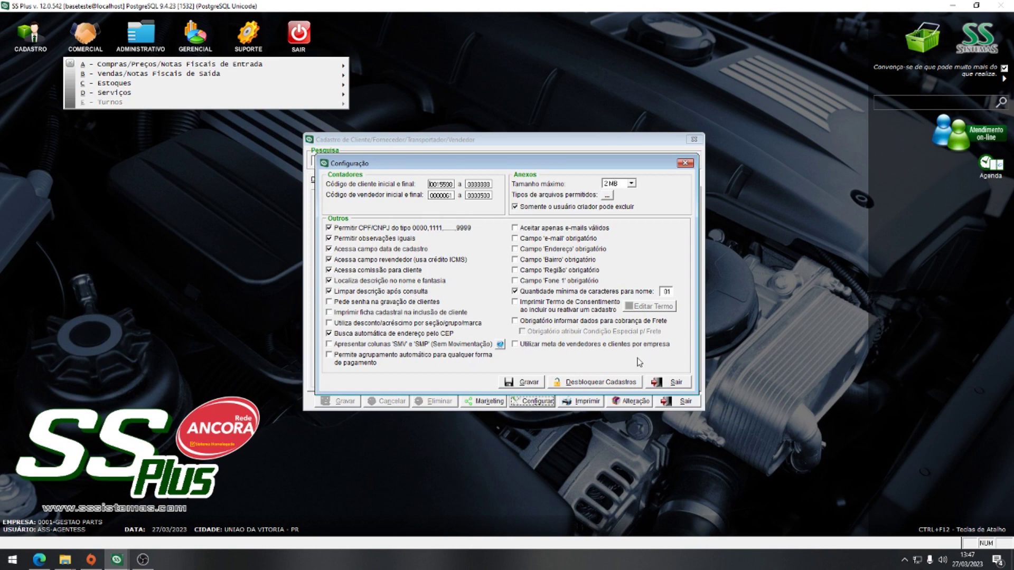
{"action": "left_click", "coordinate": [667, 384]}
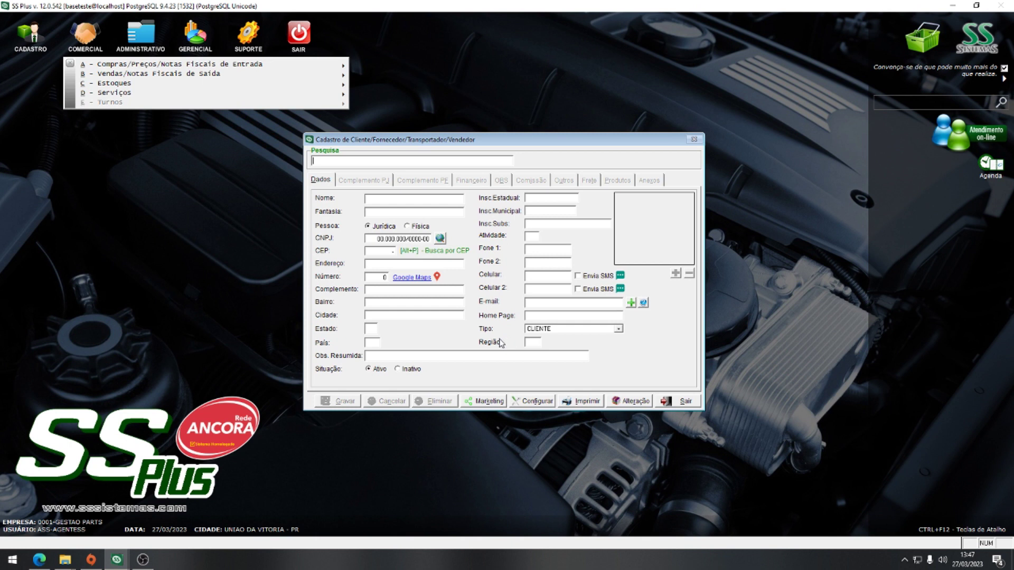
Search by the customer's first name again and reload the second matching record
{"action": "type", "text": "RAFAELA"}
{"action": "key", "text": "Return"}
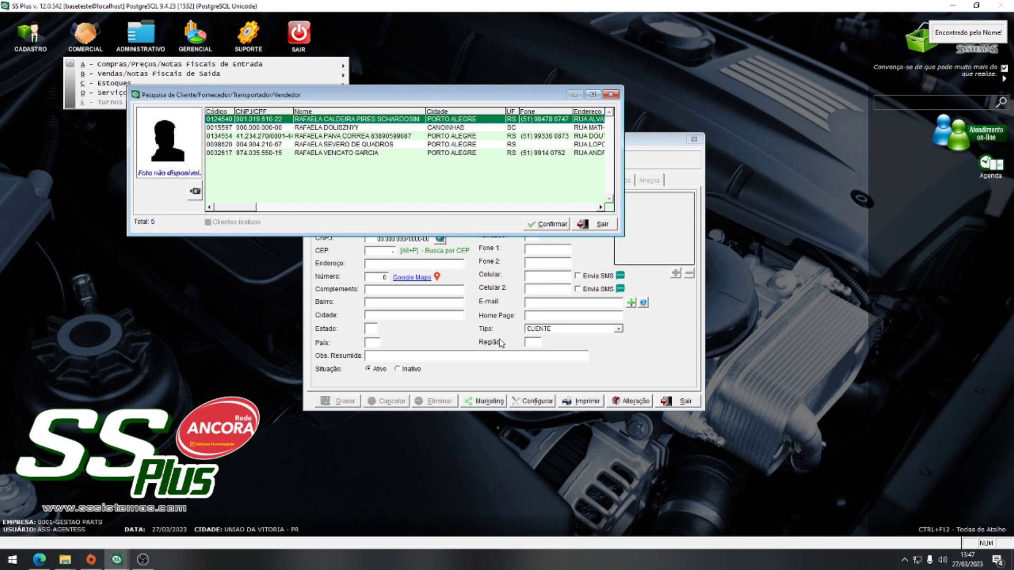
{"action": "key", "text": "Down"}
{"action": "key", "text": "Down"}
{"action": "key", "text": "Up"}
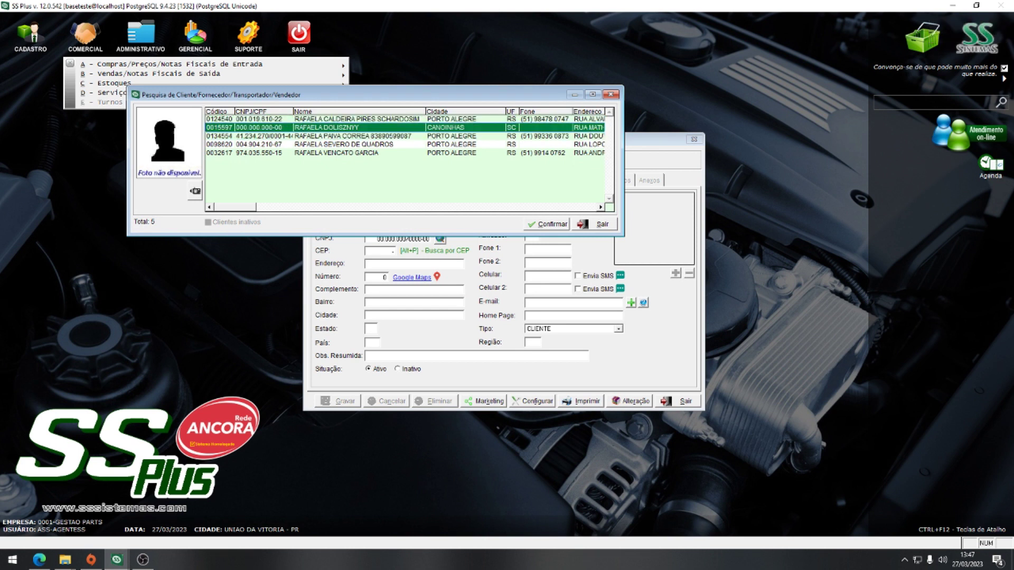
{"action": "key", "text": "Return"}
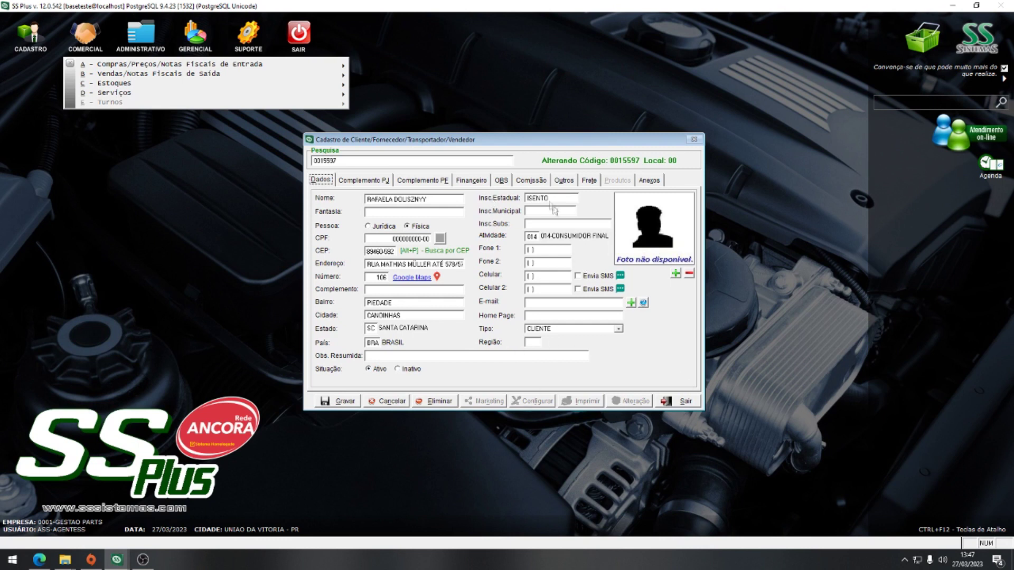
Review the customer's Cliente Vendedor commission settings, save the record and close the registration
{"action": "left_click", "coordinate": [539, 181]}
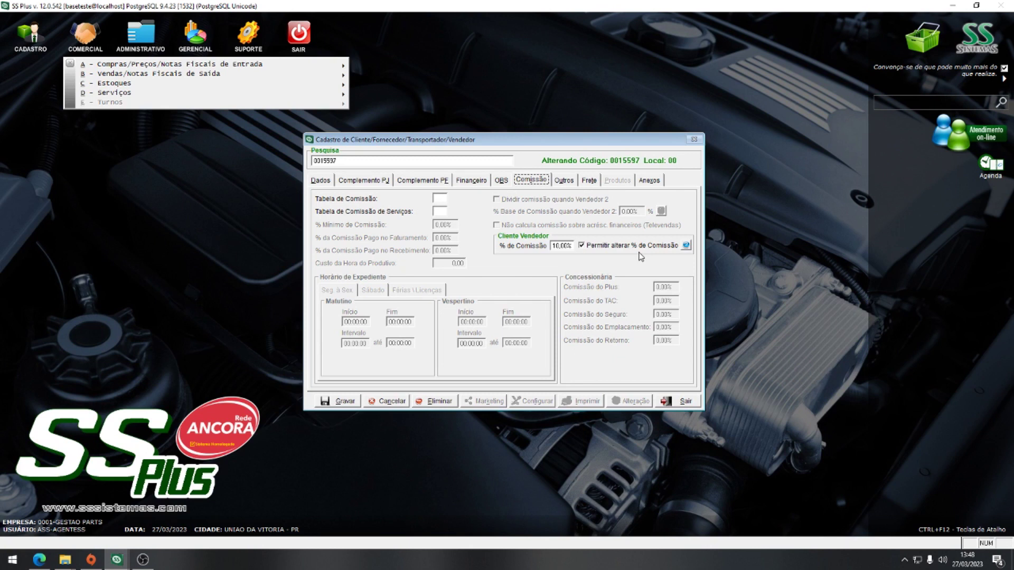
{"action": "left_click", "coordinate": [339, 402]}
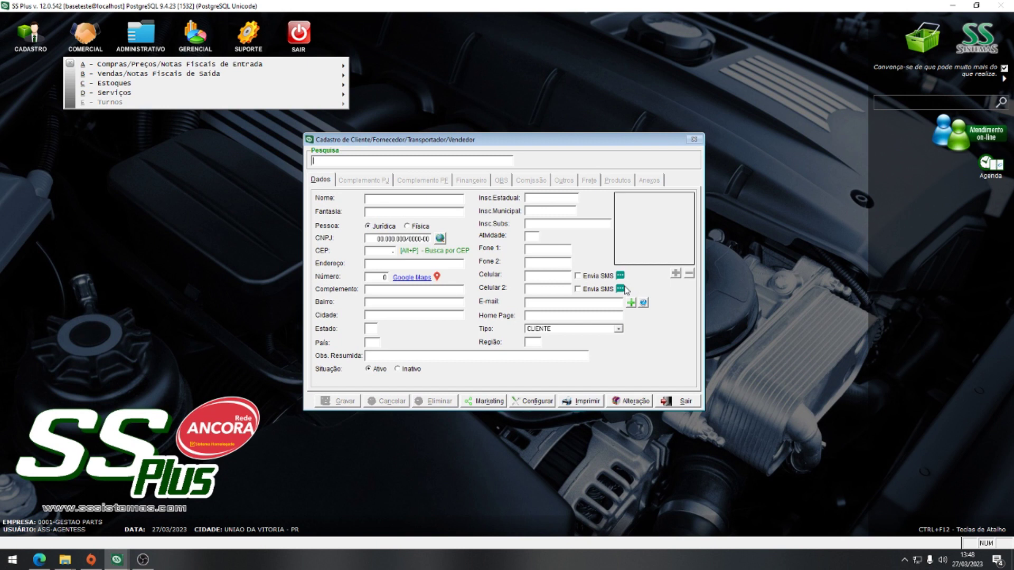
{"action": "key", "text": "Escape"}
{"action": "key", "text": "Escape"}
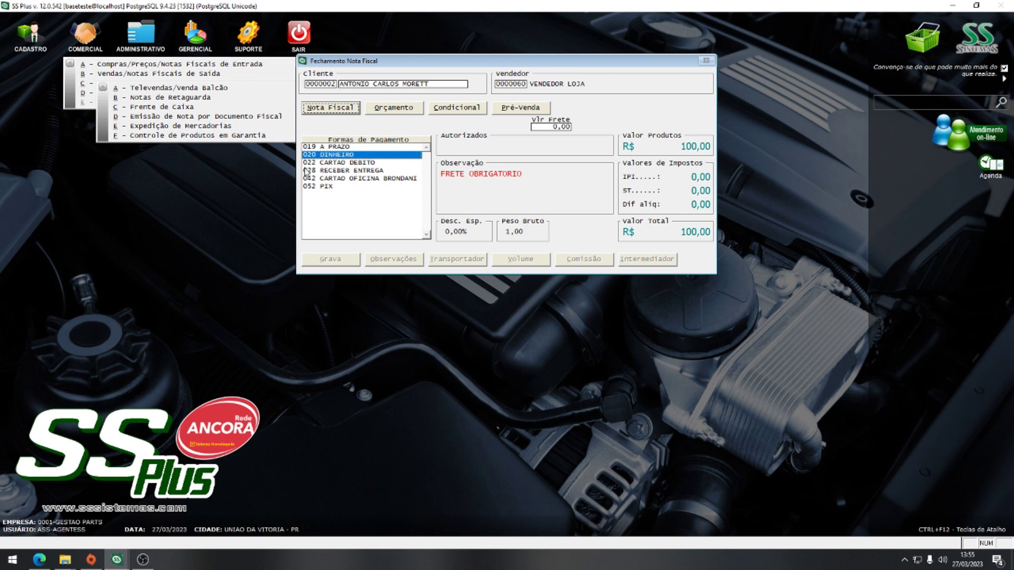
Close the invoice with payment form 019 A PRAZO and the 7-day term, confirming the R$ 100,00 total and its single instalment
{"action": "key", "text": "Up"}
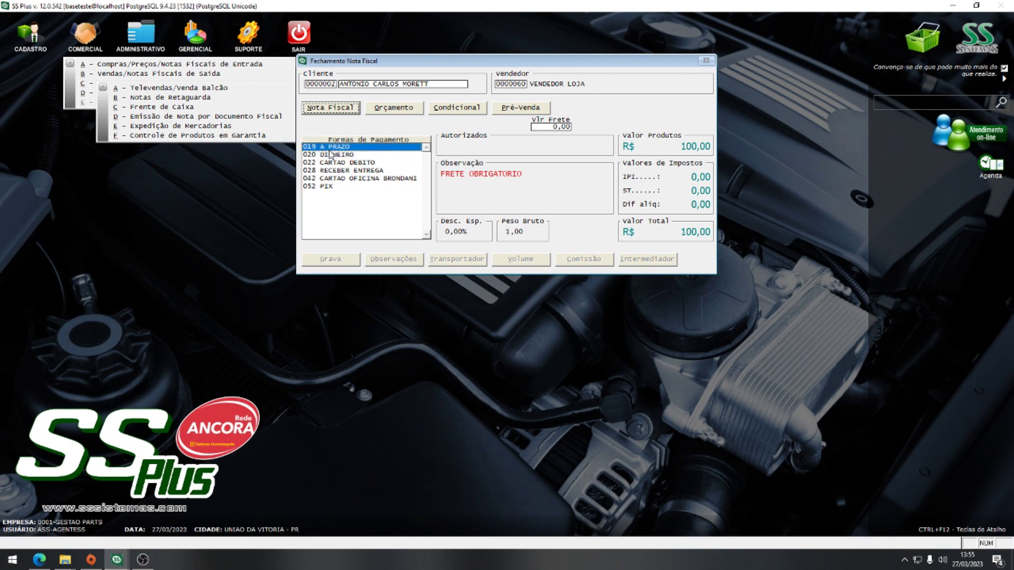
{"action": "key", "text": "Return"}
{"action": "key", "text": "Return"}
{"action": "key", "text": "Return"}
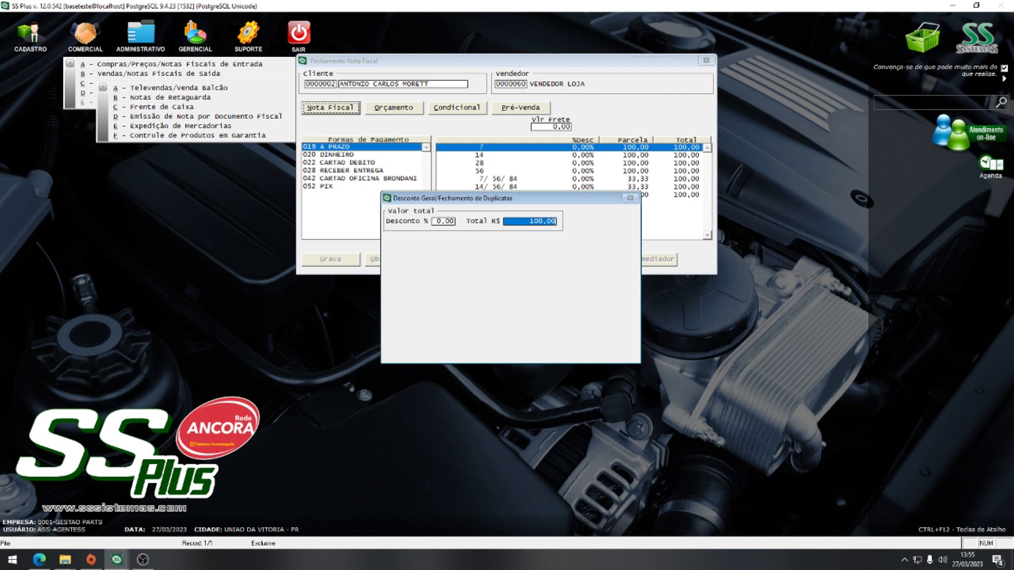
{"action": "key", "text": "Return"}
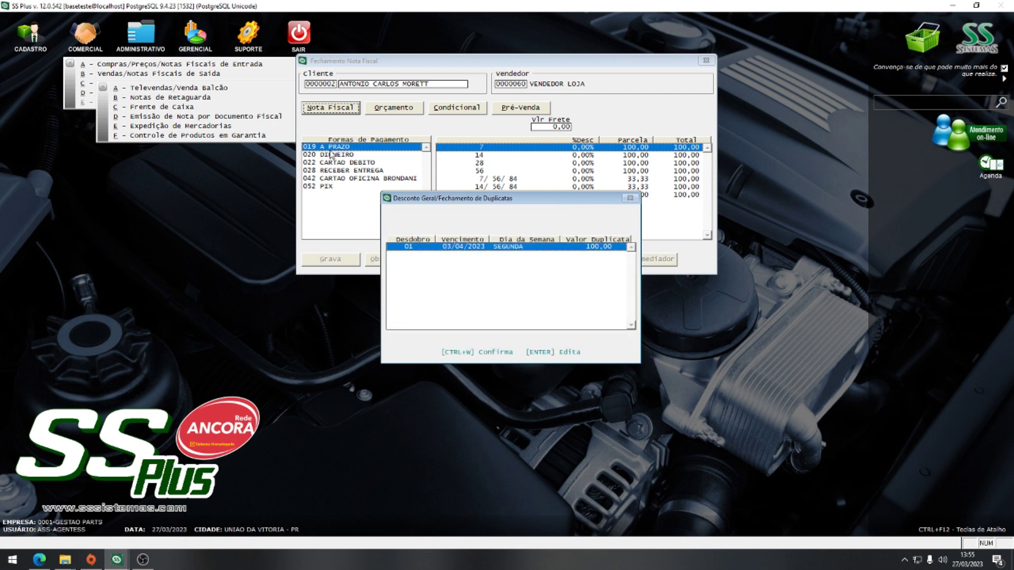
{"action": "key", "text": "ctrl+w"}
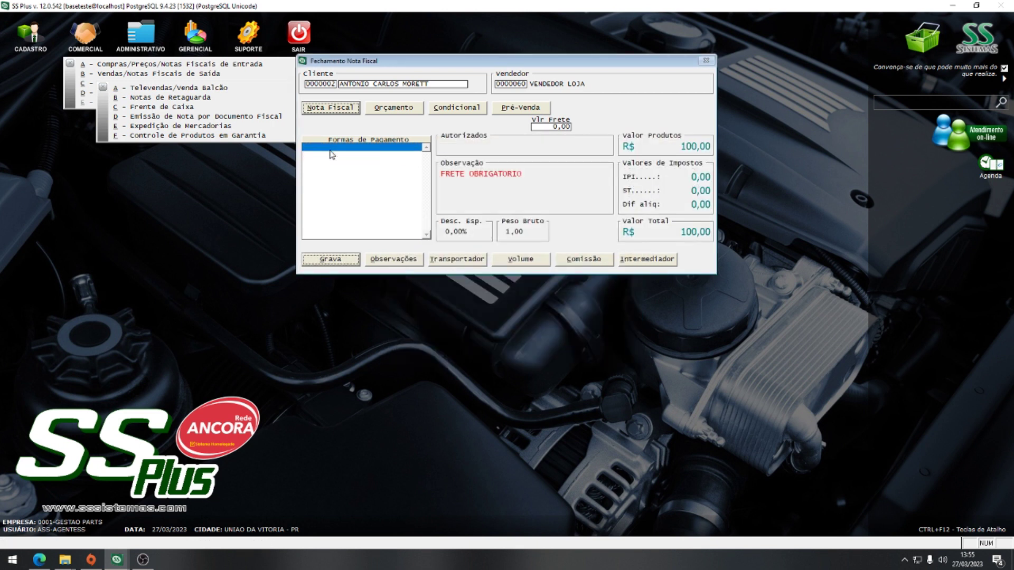
Open the client-seller commission entry for the invoice being closed
{"action": "key", "text": "Tab"}
{"action": "key", "text": "Tab"}
{"action": "key", "text": "Tab"}
{"action": "key", "text": "Tab"}
{"action": "key", "text": "Tab"}
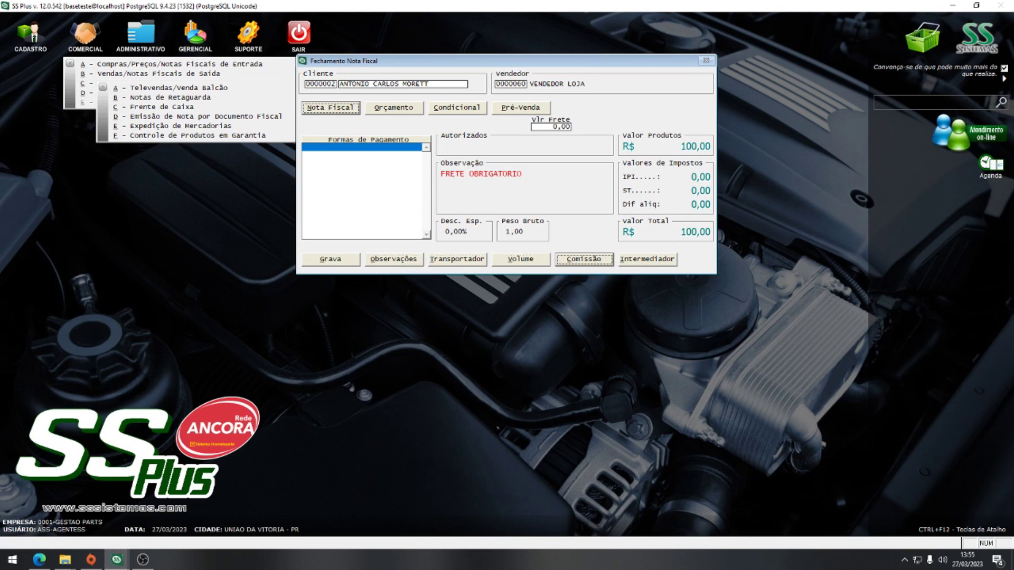
{"action": "key", "text": "shift+Tab"}
{"action": "key", "text": "Return"}
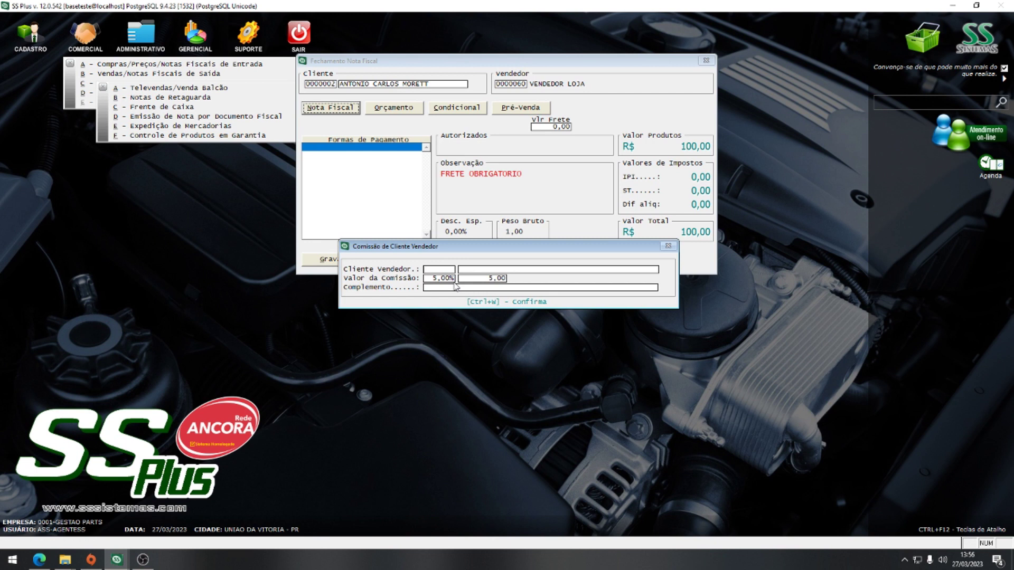
Search the client seller by first name, assign the second matching record and confirm the commission entry
{"action": "type", "text": "RAFAELA"}
{"action": "key", "text": "Return"}
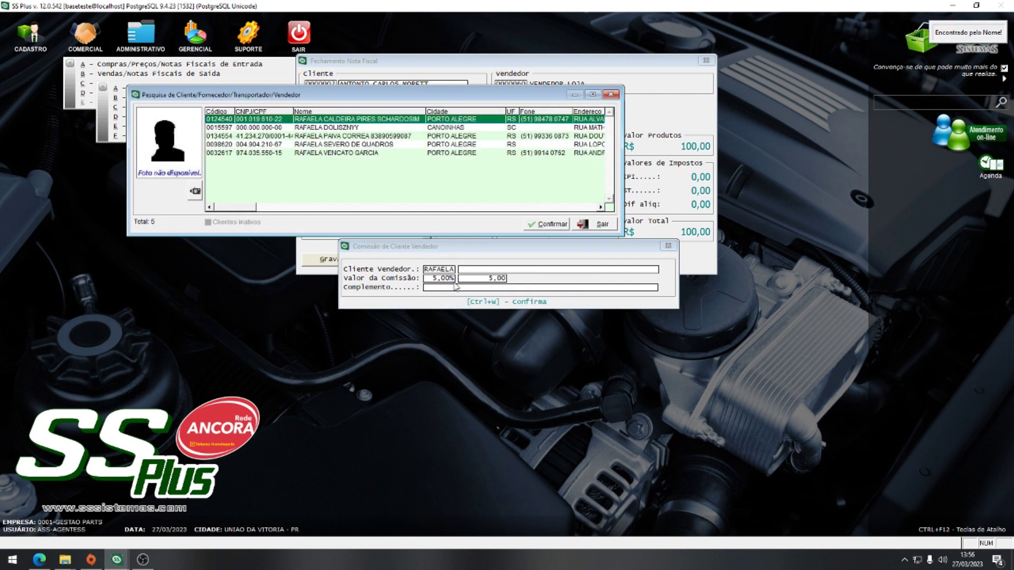
{"action": "key", "text": "Down"}
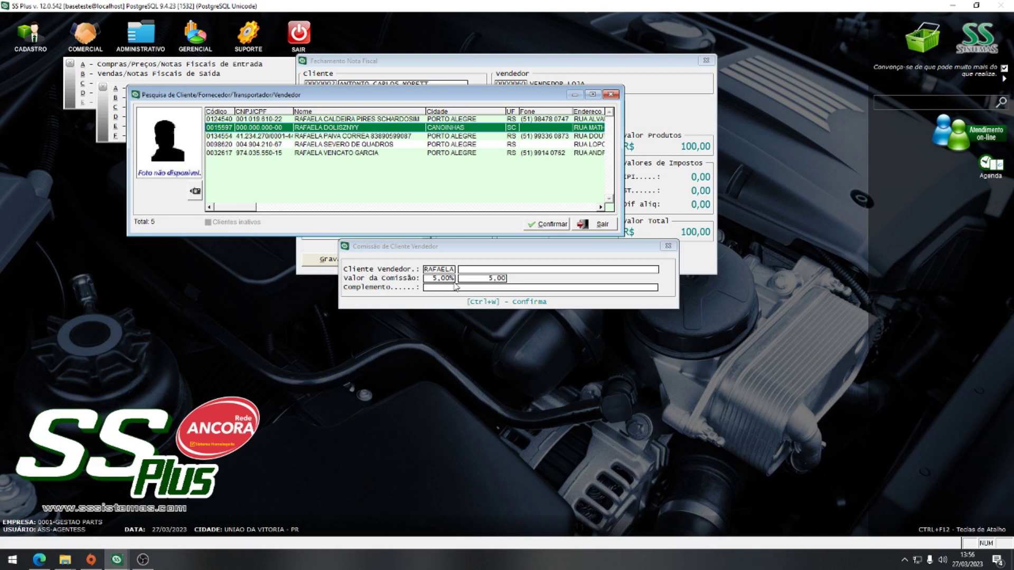
{"action": "key", "text": "Return"}
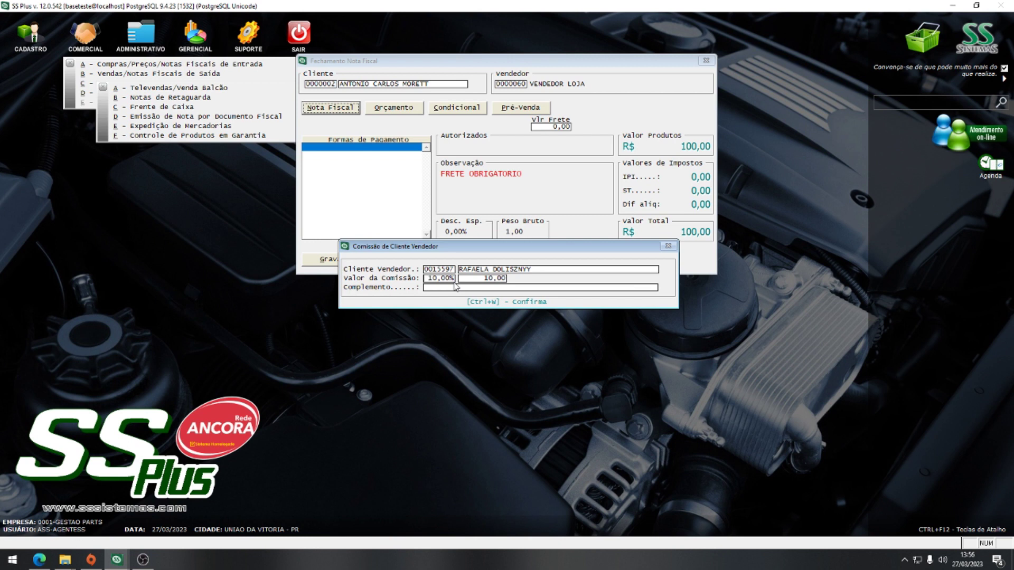
{"action": "key", "text": "ctrl+w"}
{"action": "key", "text": "Return"}
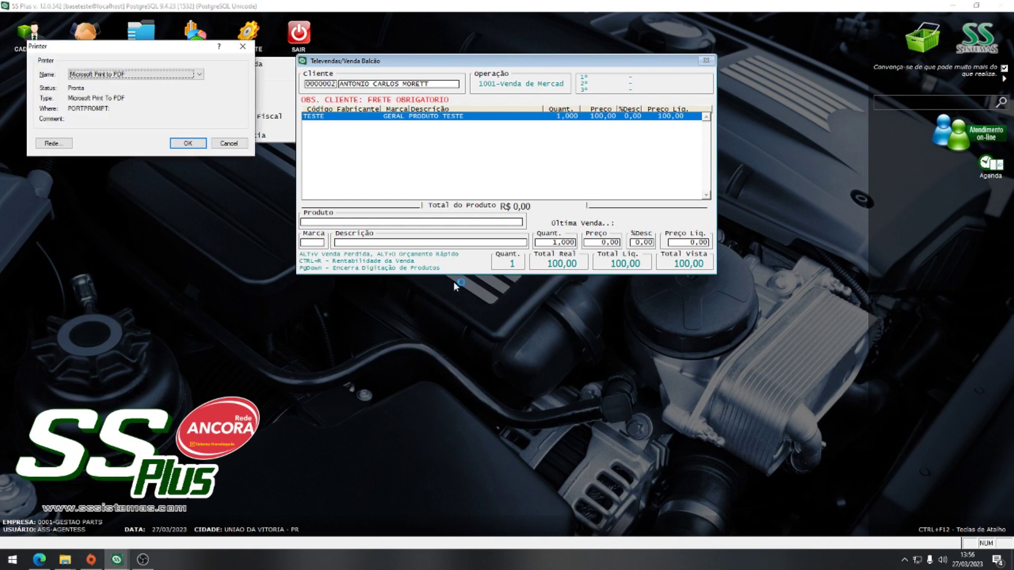
Skip printing, close the DANFE preview and confirm issuing the invoice
{"action": "left_click", "coordinate": [229, 143]}
{"action": "left_click", "coordinate": [480, 308]}
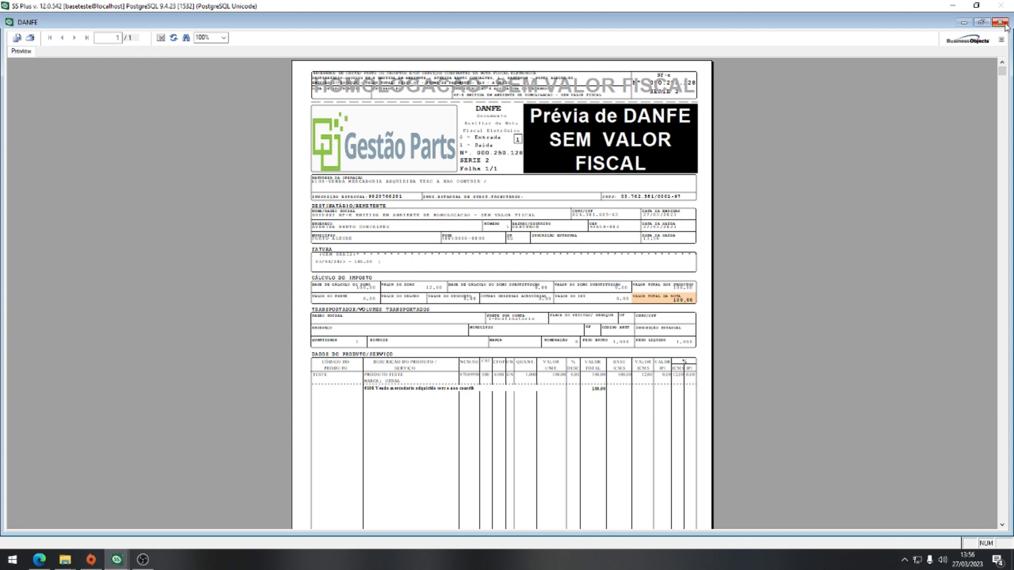
{"action": "left_click", "coordinate": [1000, 23]}
{"action": "key", "text": "Return"}
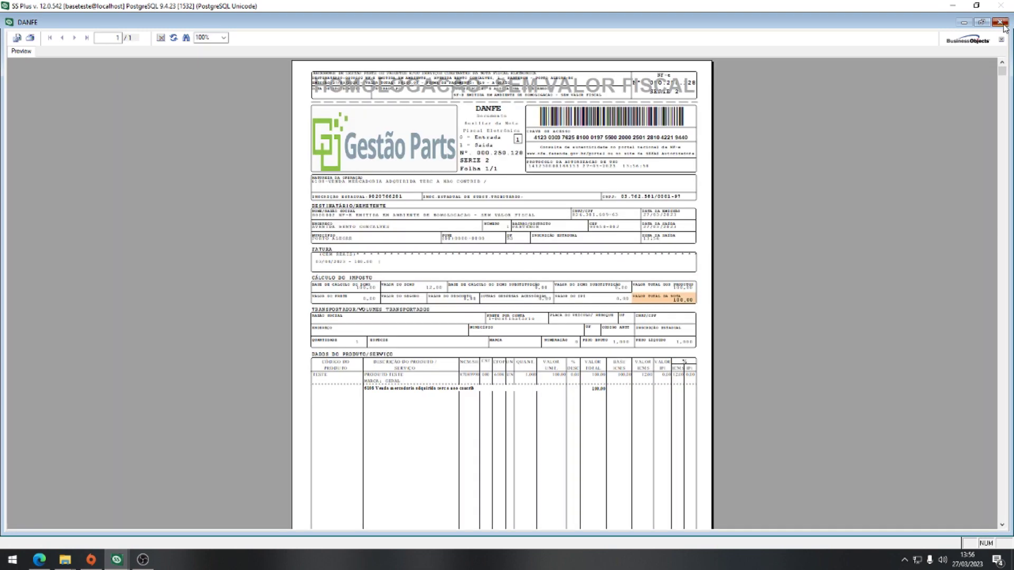
Close the issued DANFE and leave the counter-sale screen
{"action": "left_click", "coordinate": [1000, 22]}
{"action": "key", "text": "Escape"}
{"action": "key", "text": "Escape"}
{"action": "key", "text": "Escape"}
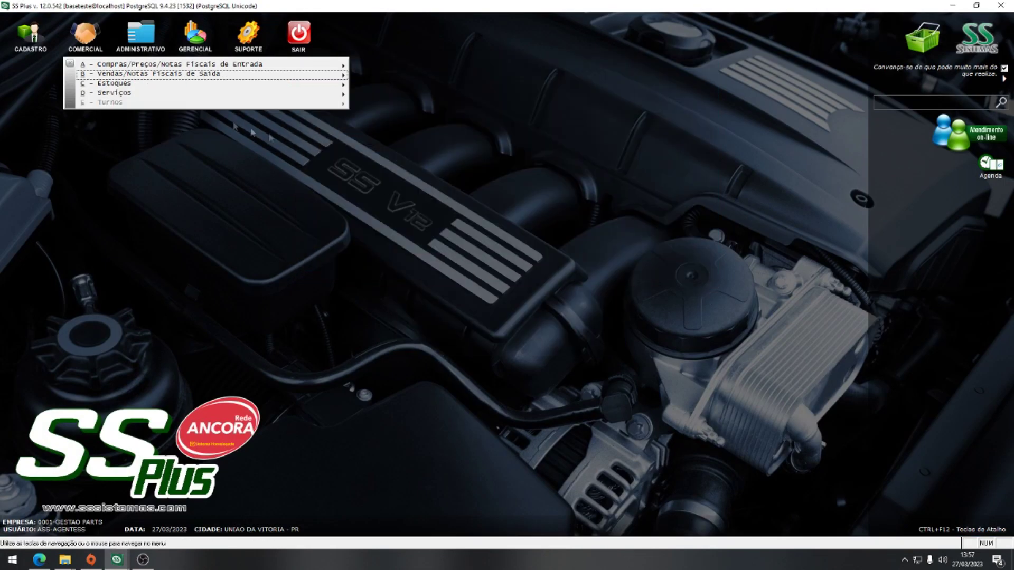
Open the Relação de Vendas com Comissões query in Movimentação de Comissões Cliente Vendedor
{"action": "left_click", "coordinate": [133, 48]}
{"action": "mouse_move", "coordinate": [177, 68]}
{"action": "mouse_move", "coordinate": [215, 115]}
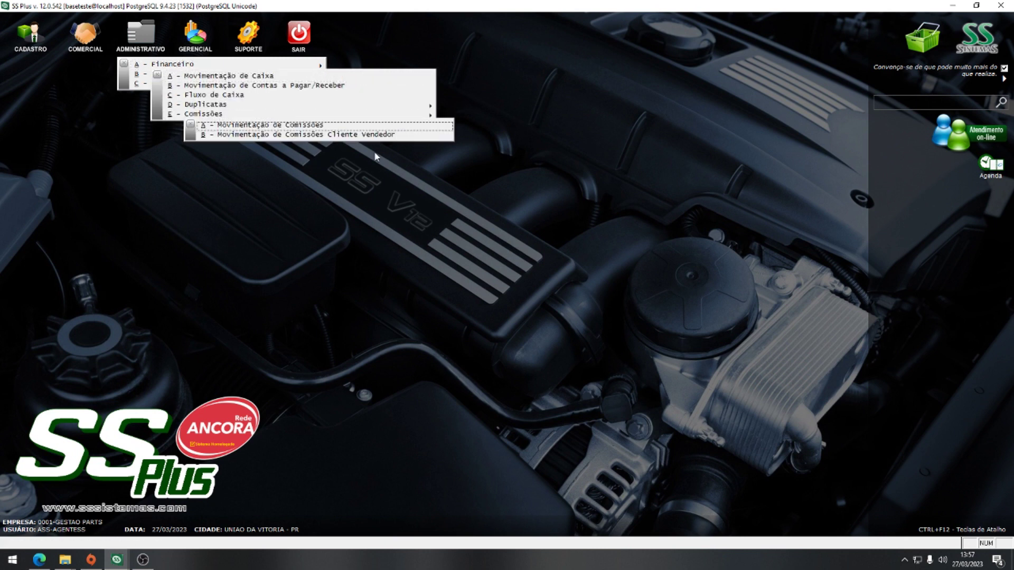
{"action": "left_click", "coordinate": [328, 134]}
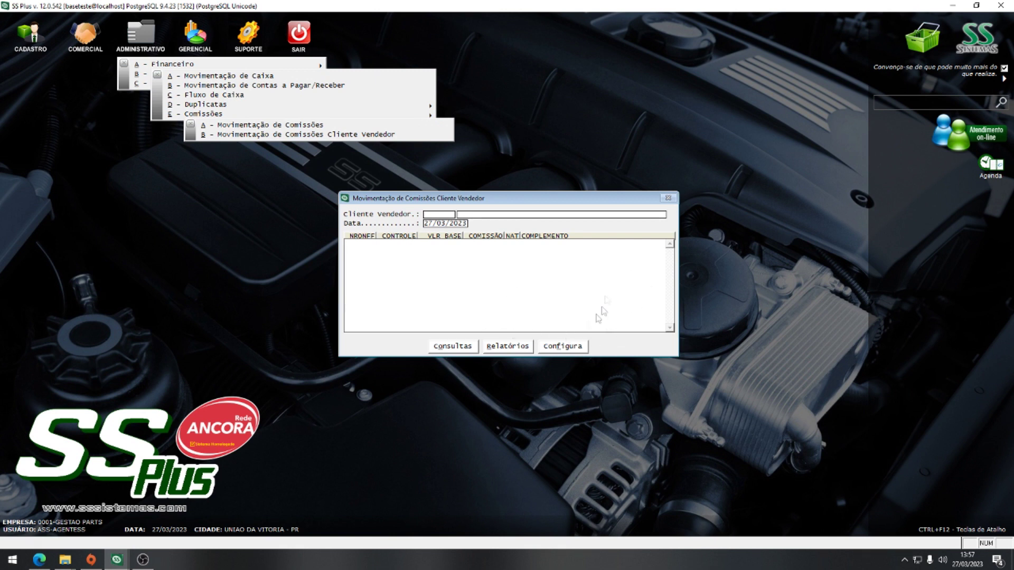
{"action": "left_click", "coordinate": [454, 348]}
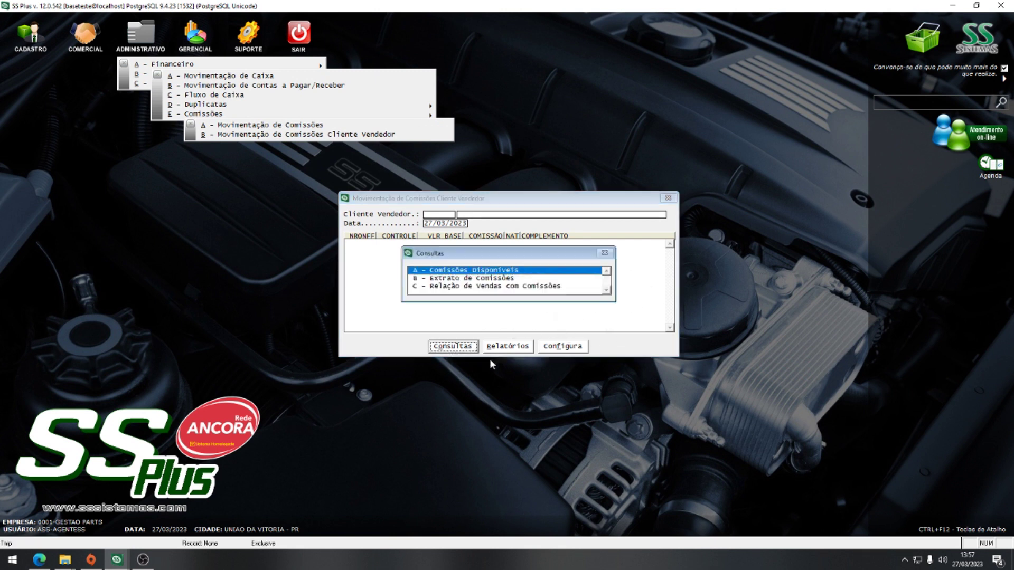
{"action": "left_click", "coordinate": [484, 289]}
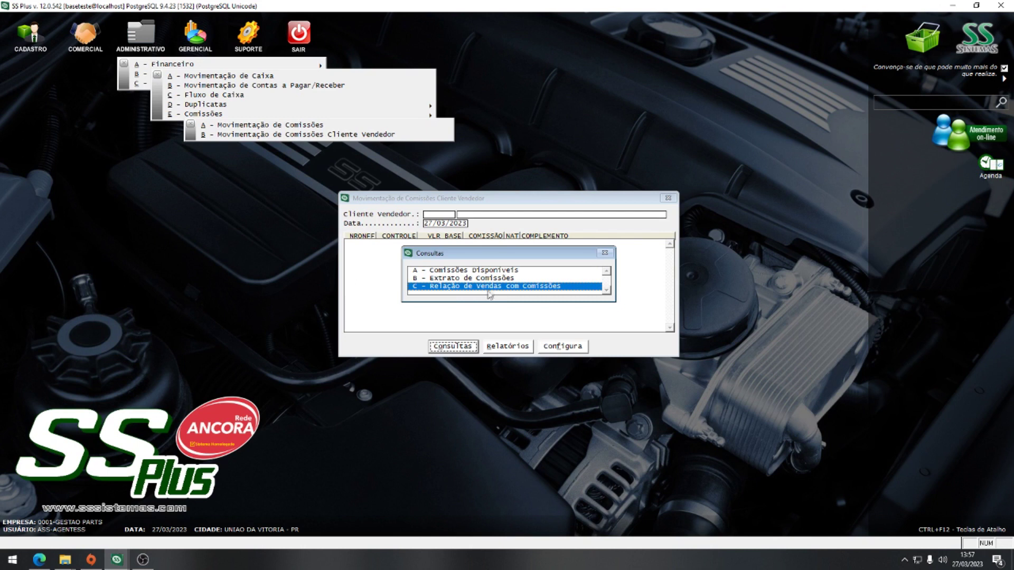
{"action": "double_click", "coordinate": [492, 287]}
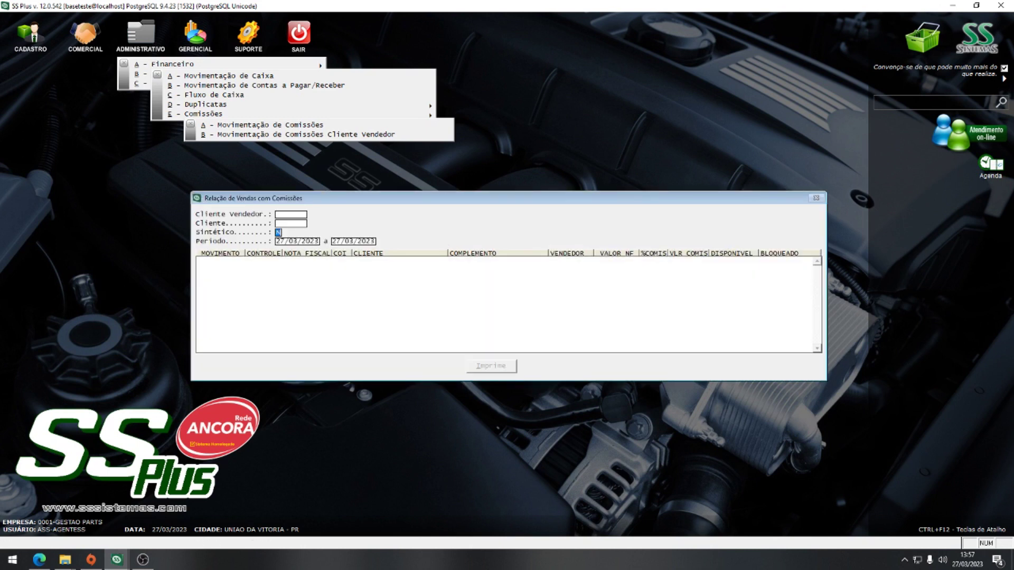
List all commissioned sales of 27/03/2023 with Sintético N, check the available and blocked commission, and close the query
{"action": "key", "text": "Return"}
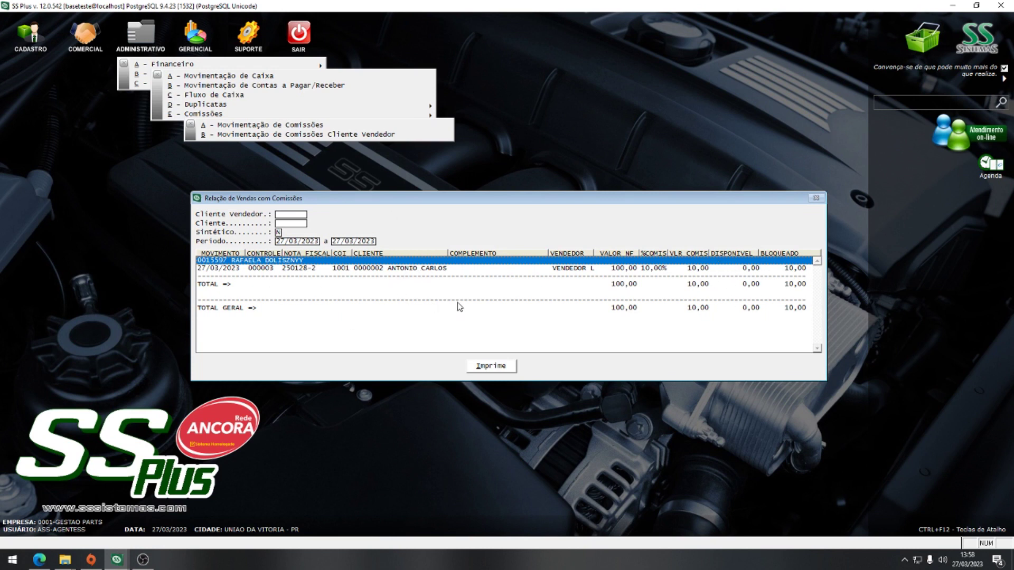
{"action": "key", "text": "Escape"}
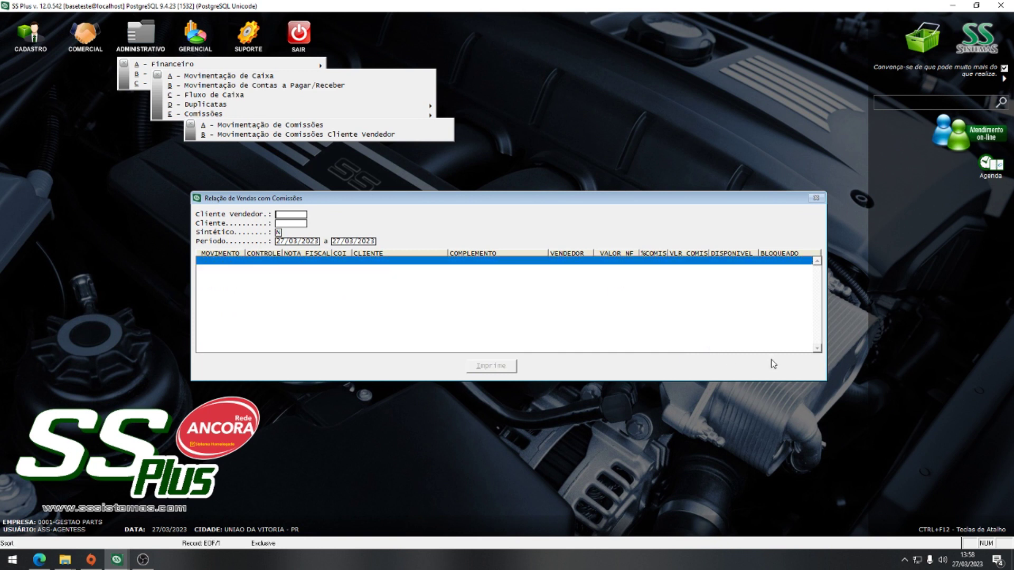
{"action": "key", "text": "Escape"}
{"action": "key", "text": "Escape"}
{"action": "key", "text": "Escape"}
Start a cash movement entry with the history 000035 RECEBIMENTO DE DUPLICATA
{"action": "left_click", "coordinate": [177, 66]}
{"action": "left_click", "coordinate": [248, 78]}
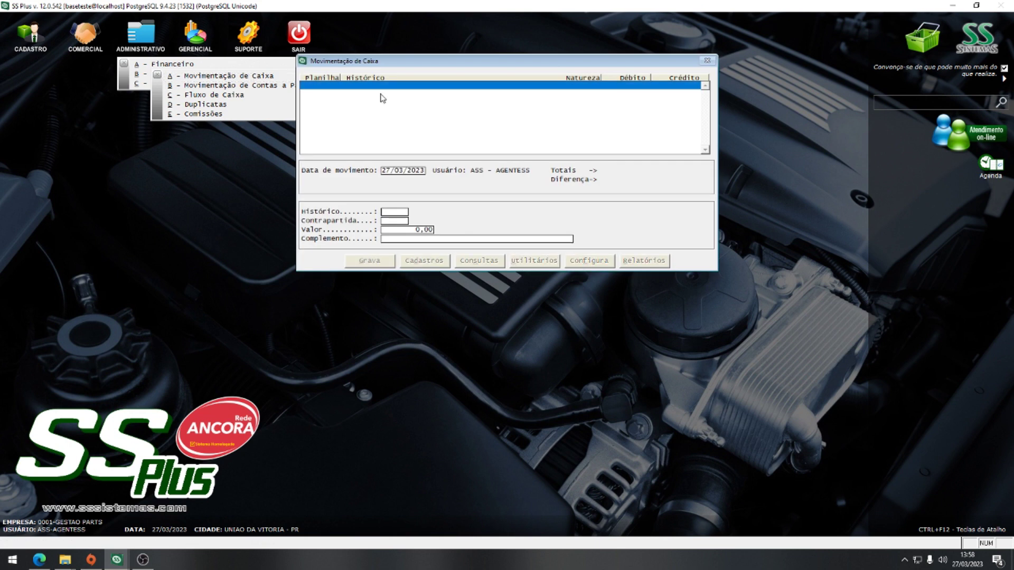
{"action": "type", "text": "6"}
{"action": "key", "text": "Return"}
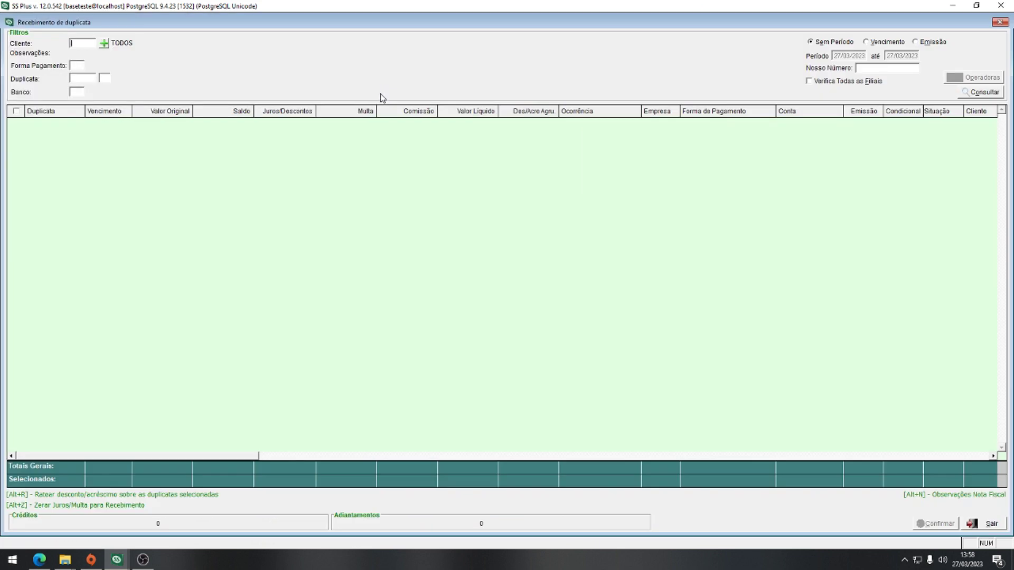
Query the sale customer's duplicatas by issue date 27/03/2023 and confirm receipt of the R$ 100,00 one due 03/04/2023
{"action": "type", "text": "ADM"}
{"action": "key", "text": "Return"}
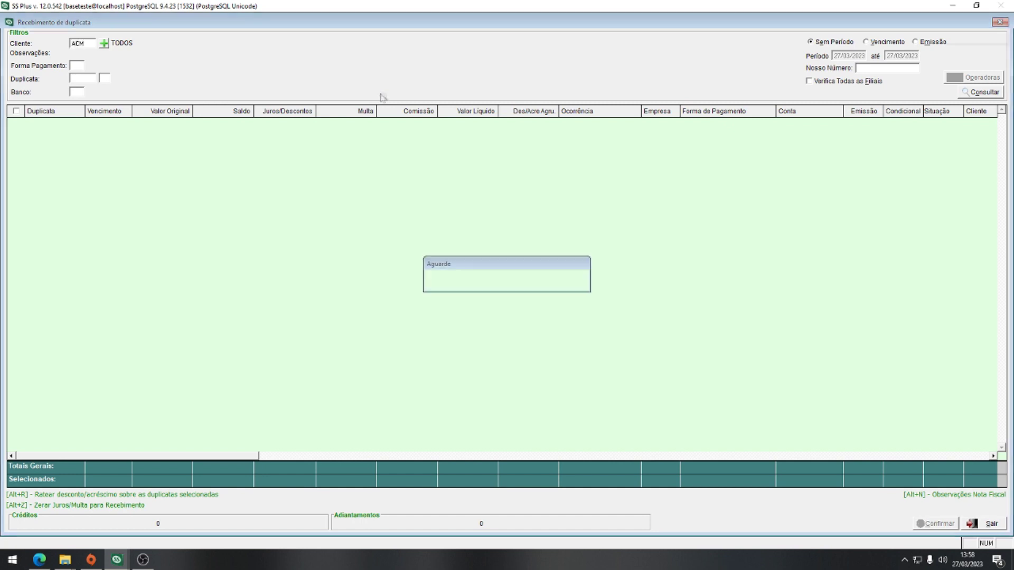
{"action": "key", "text": "Return"}
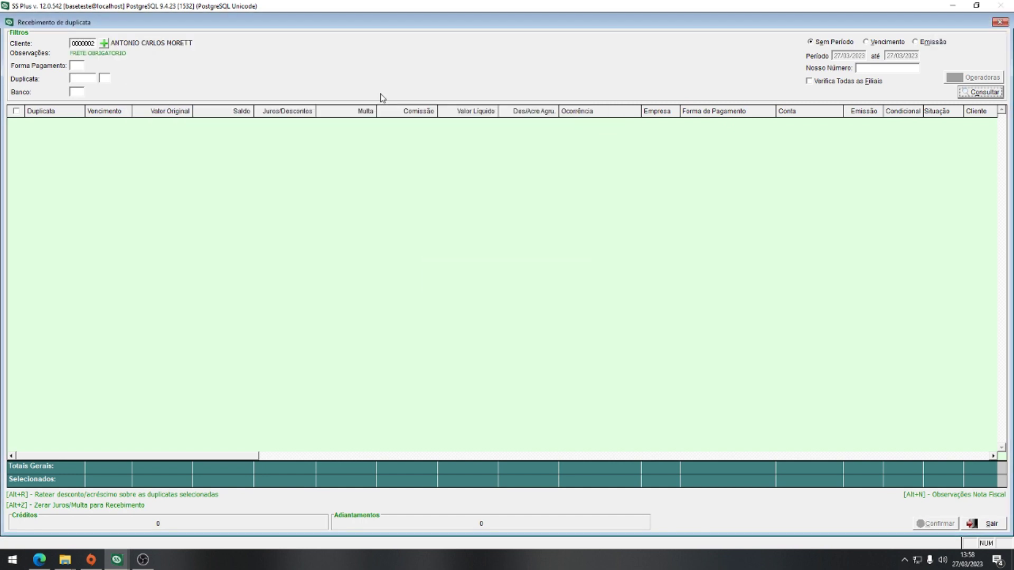
{"action": "left_click", "coordinate": [921, 42]}
{"action": "left_click", "coordinate": [972, 91]}
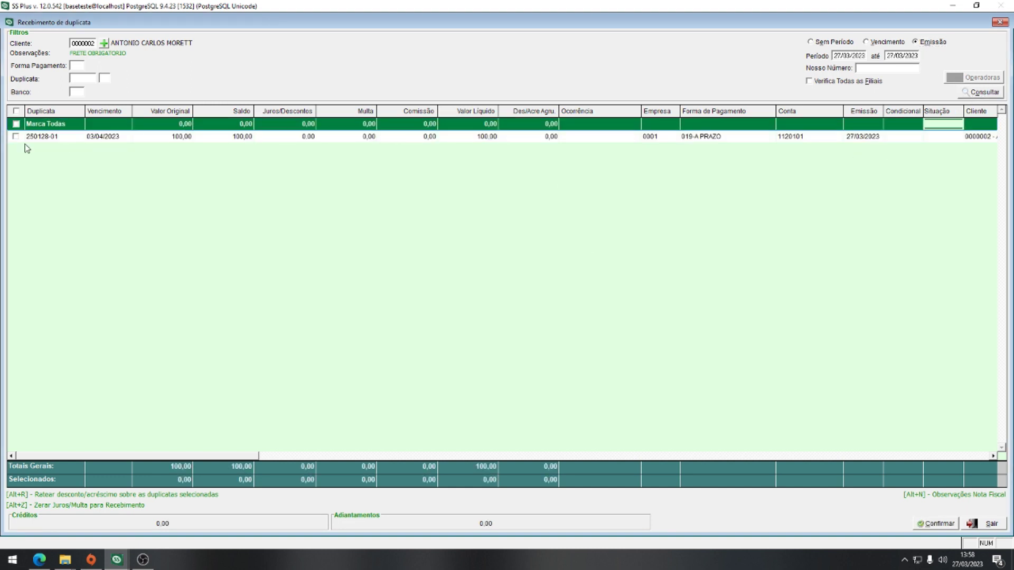
{"action": "left_click", "coordinate": [17, 138]}
{"action": "left_click", "coordinate": [17, 137]}
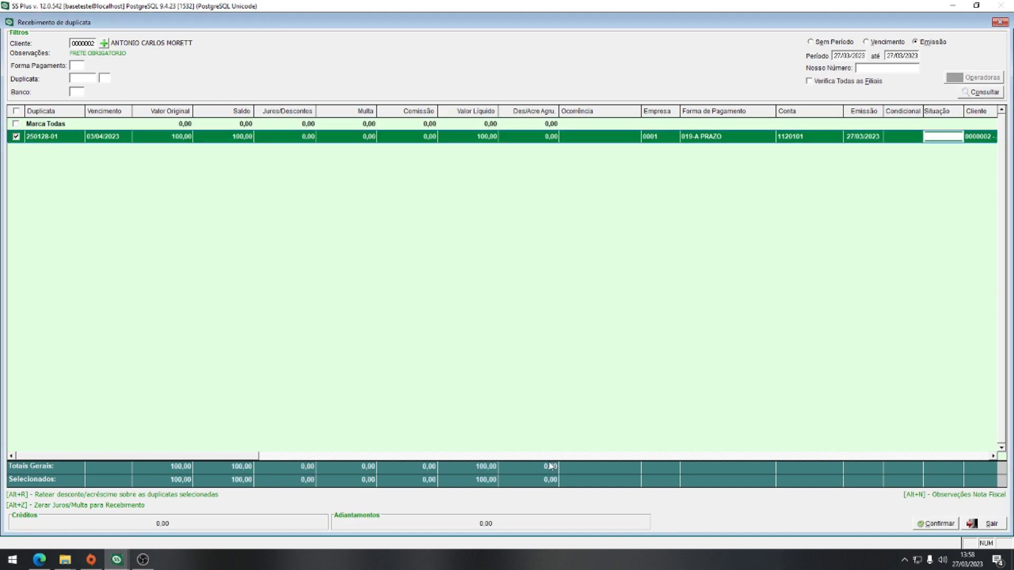
{"action": "left_click", "coordinate": [936, 524]}
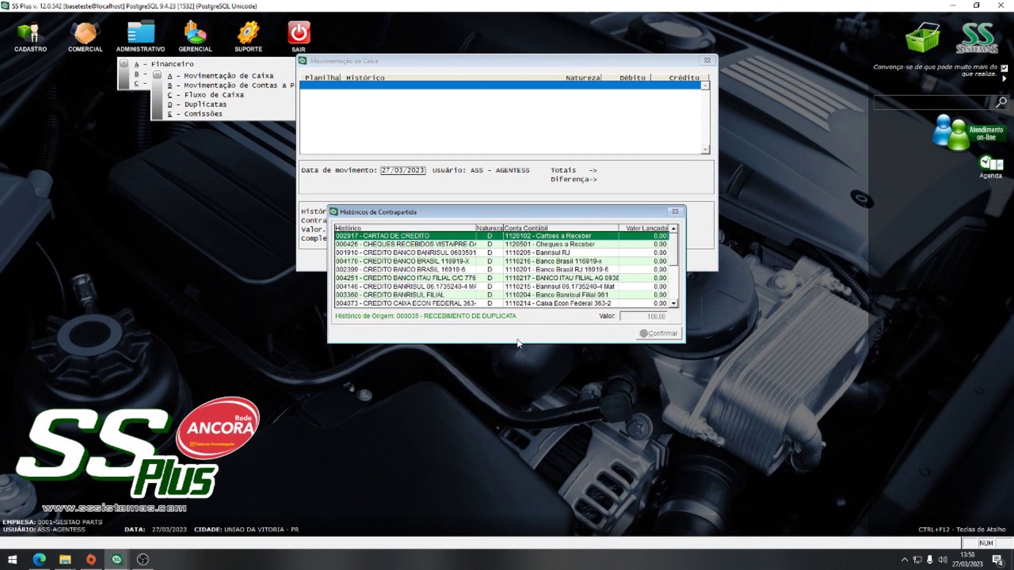
Post the R$ 100,00 to counterpart history 004170 CREDITO BANCO BRASIL, save the entry and close the cash movement
{"action": "key", "text": "Down"}
{"action": "key", "text": "Down"}
{"action": "key", "text": "Down"}
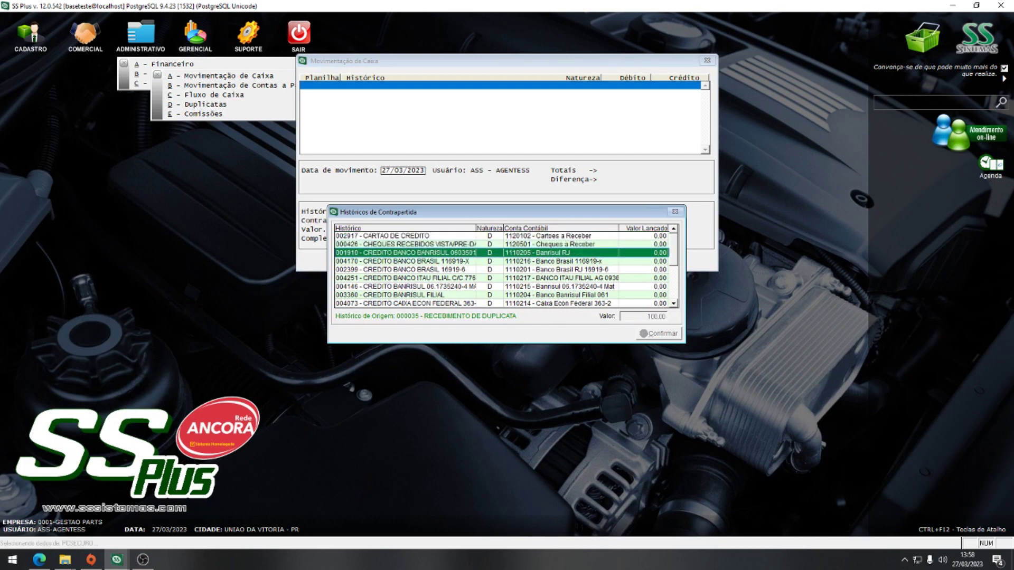
{"action": "key", "text": "Return"}
{"action": "key", "text": "Return"}
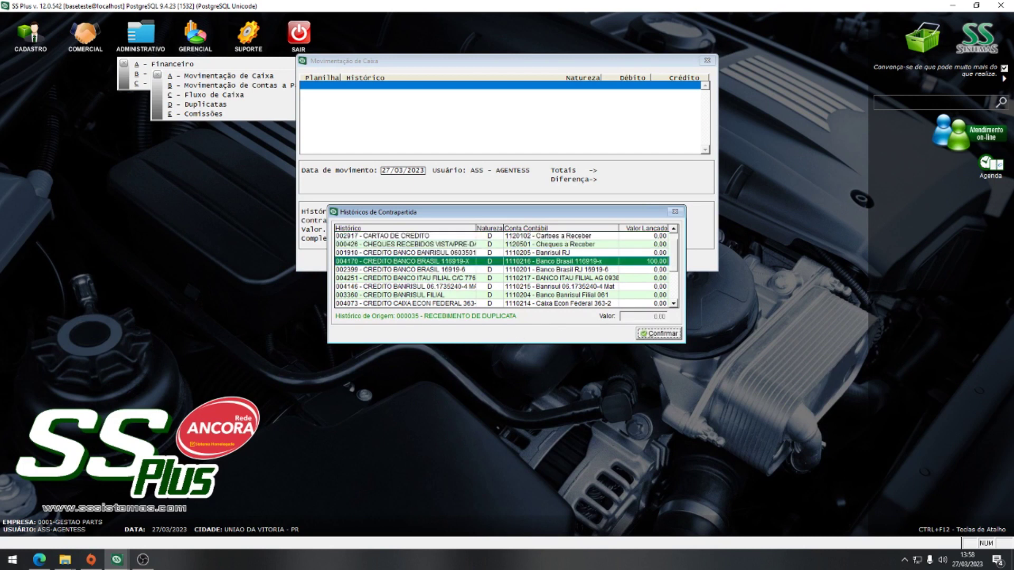
{"action": "key", "text": "Return"}
{"action": "key", "text": "Return"}
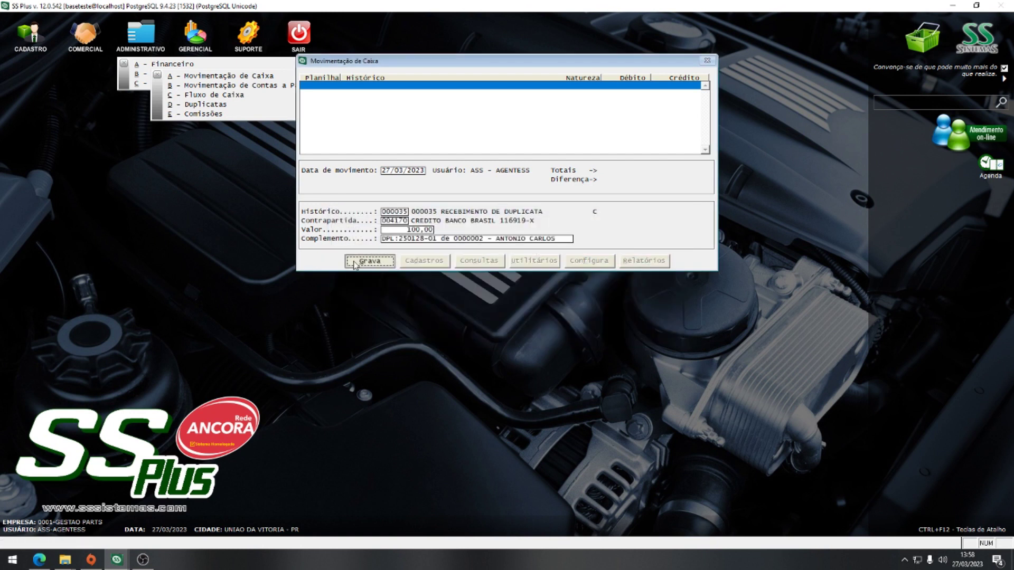
{"action": "key", "text": "Escape"}
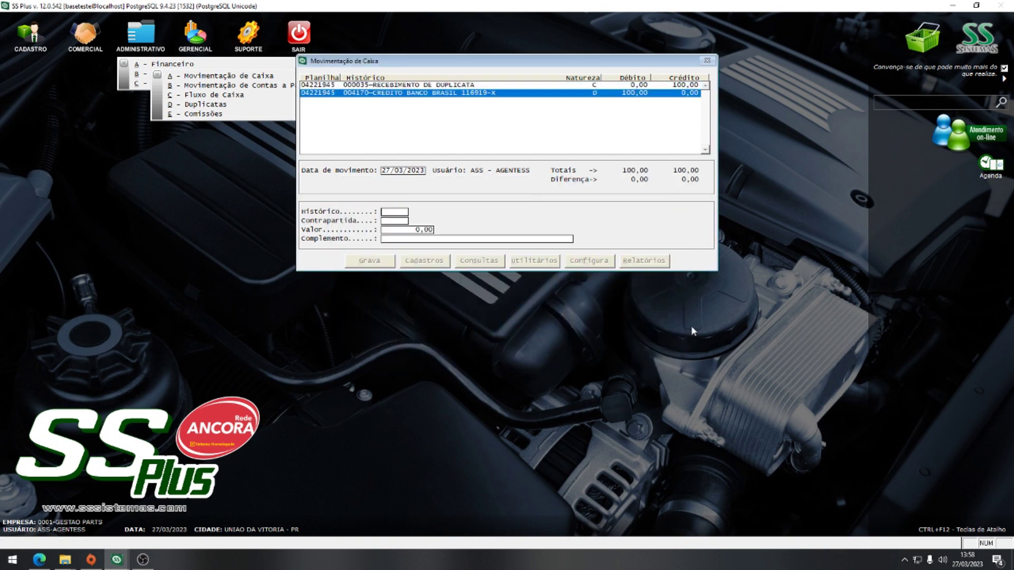
{"action": "key", "text": "Escape"}
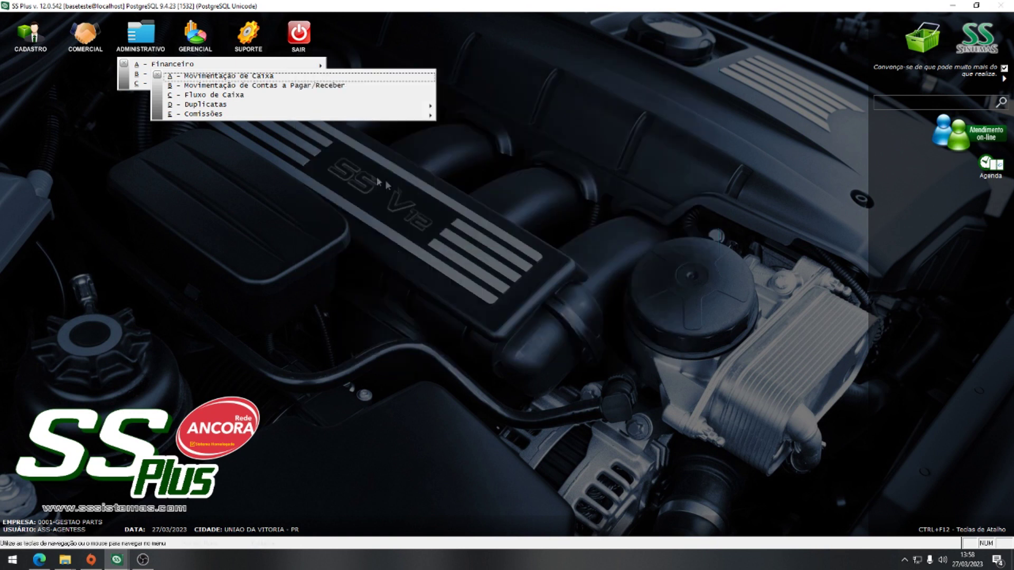
Reopen the Relação de Vendas com Comissões query in the client-seller commission movements
{"action": "left_click", "coordinate": [206, 114]}
{"action": "left_click", "coordinate": [299, 126]}
{"action": "key", "text": "Escape"}
{"action": "left_click", "coordinate": [298, 135]}
{"action": "left_click", "coordinate": [474, 347]}
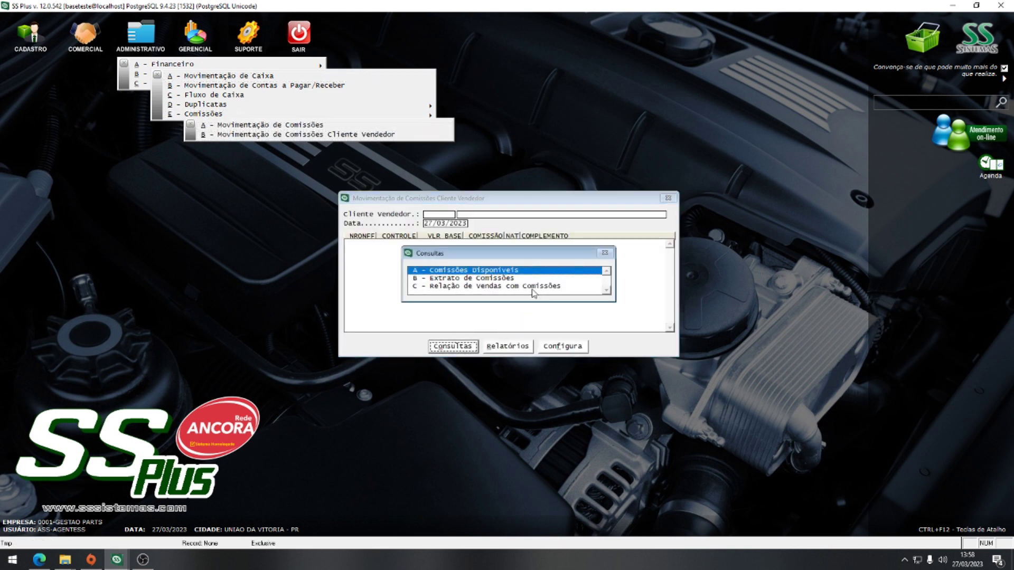
{"action": "left_click", "coordinate": [535, 295]}
List the commissioned sales of 27/03/2023 again for all client sellers, check the released commission and exit the query
{"action": "key", "text": "Return"}
{"action": "key", "text": "Return"}
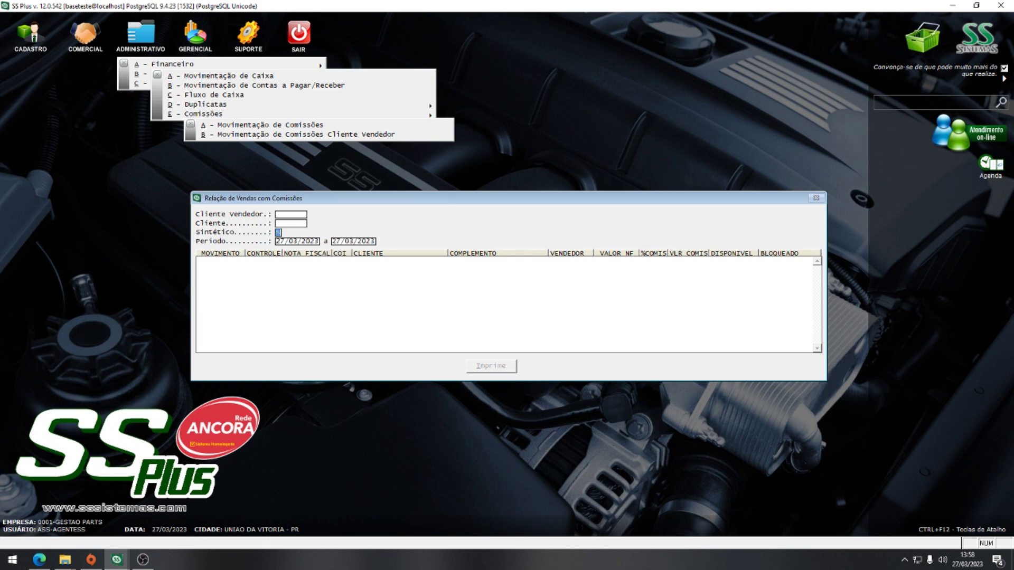
{"action": "key", "text": "Return"}
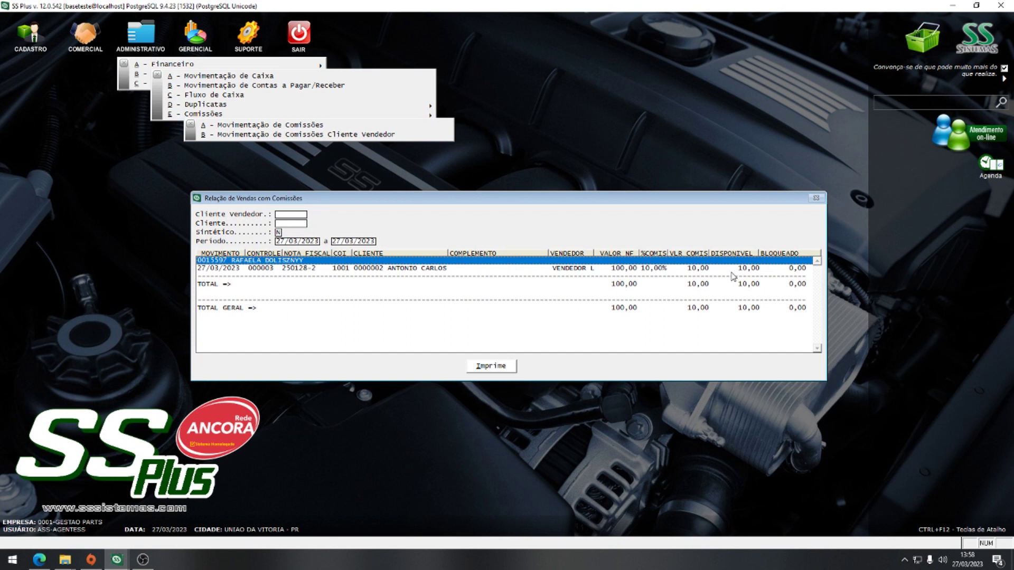
{"action": "key", "text": "Escape"}
{"action": "key", "text": "Escape"}
{"action": "key", "text": "Escape"}
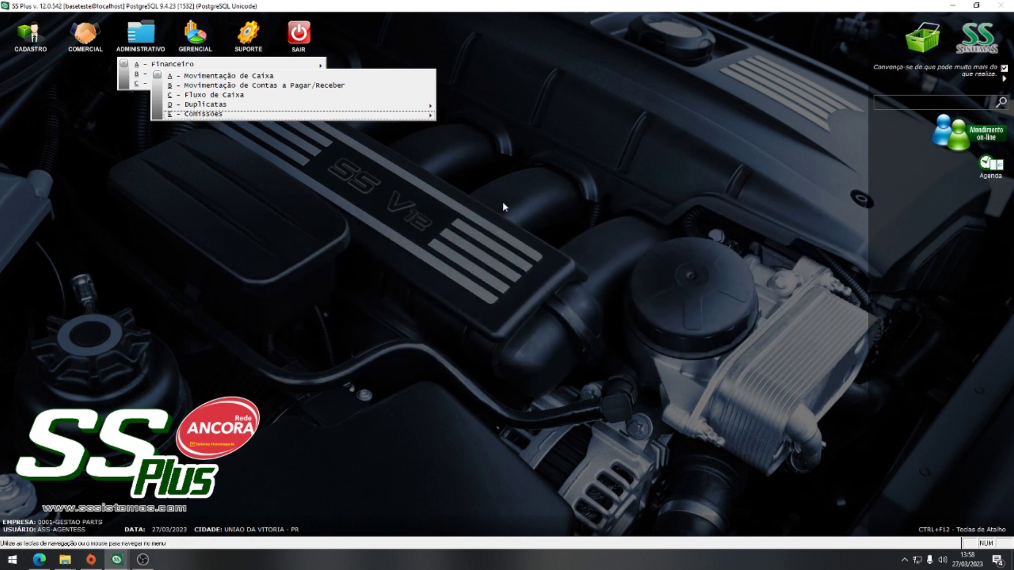
{"action": "key", "text": "Escape"}
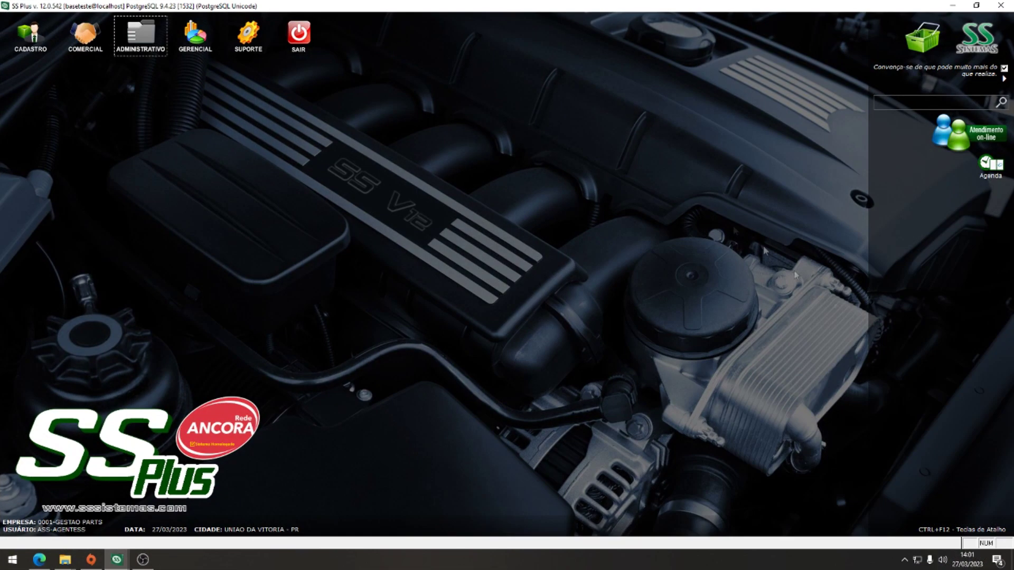
Open the Cadastro de Históricos from Movimentação de Caixa
{"action": "left_click", "coordinate": [140, 52]}
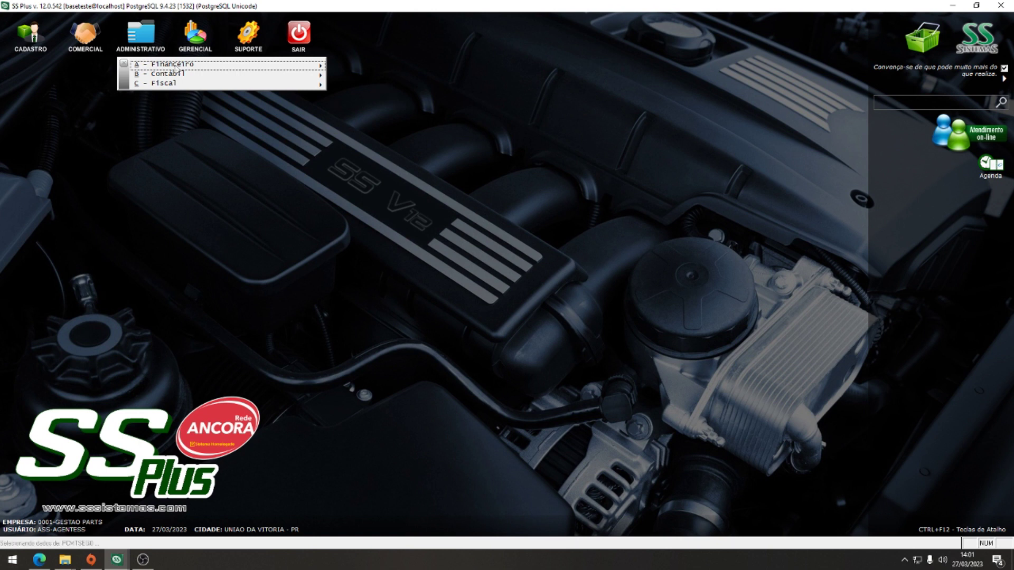
{"action": "left_click", "coordinate": [176, 66]}
{"action": "left_click", "coordinate": [205, 77]}
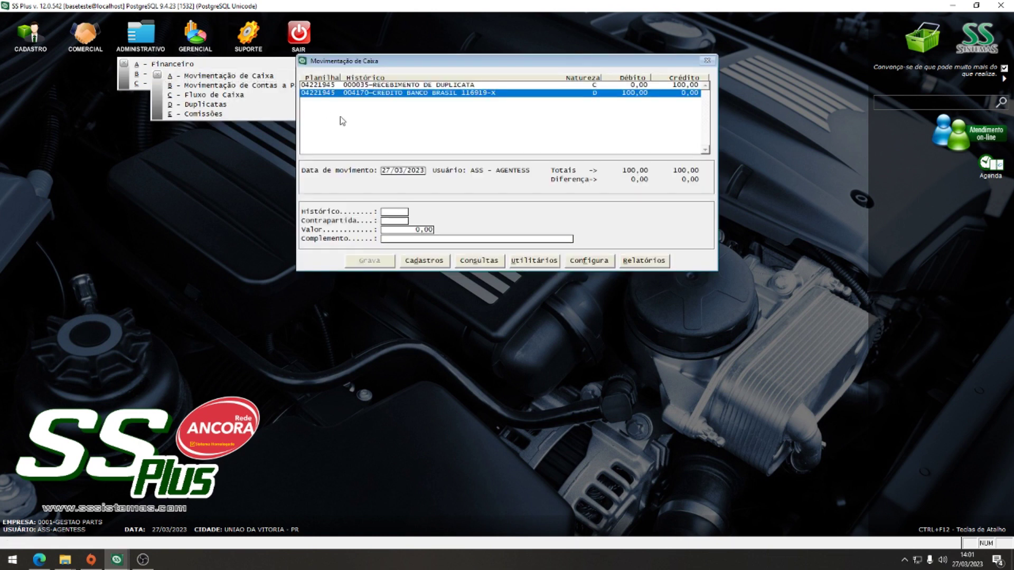
{"action": "left_click", "coordinate": [435, 264]}
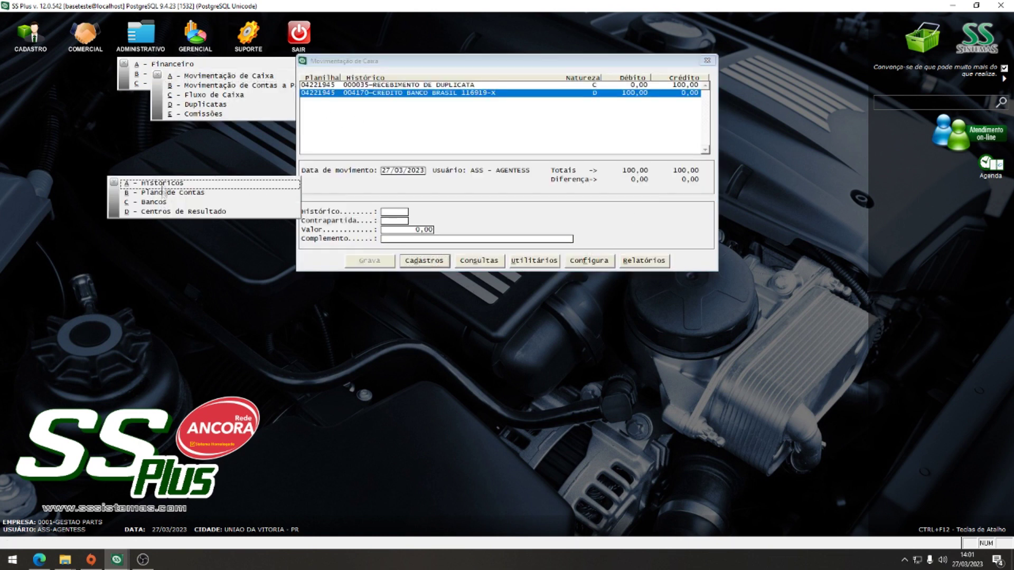
{"action": "left_click", "coordinate": [164, 184]}
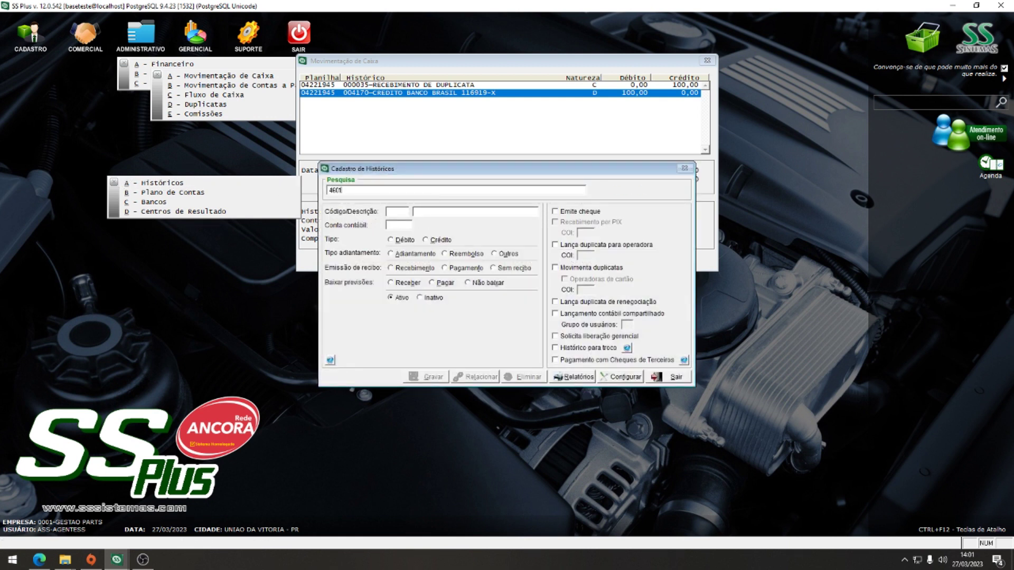
Look up history 4601 PAGAMENTO COMISSAO CLTV, review its registration and exit the Cadastro de Históricos without changes
{"action": "key", "text": "Return"}
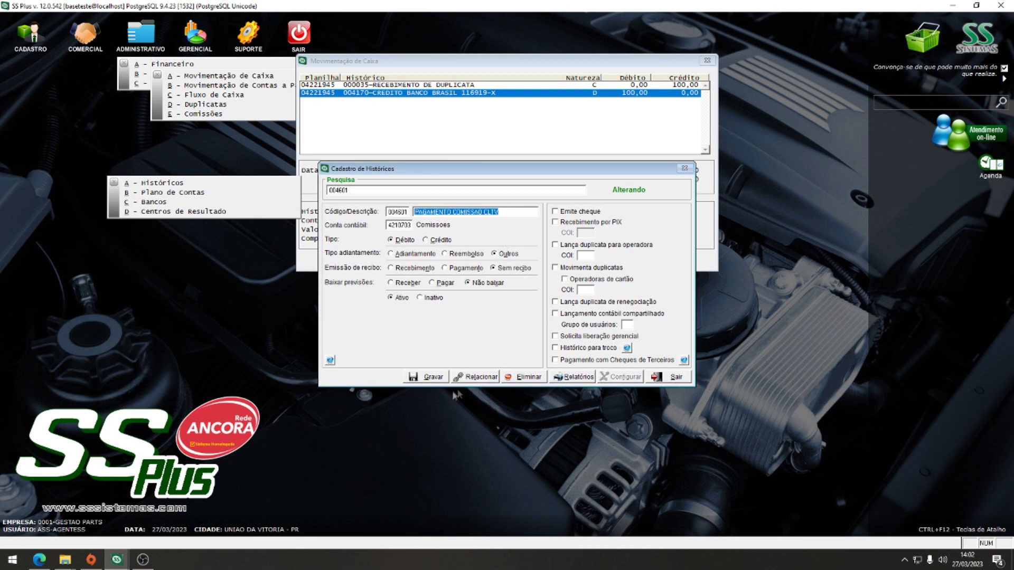
{"action": "left_click", "coordinate": [670, 380]}
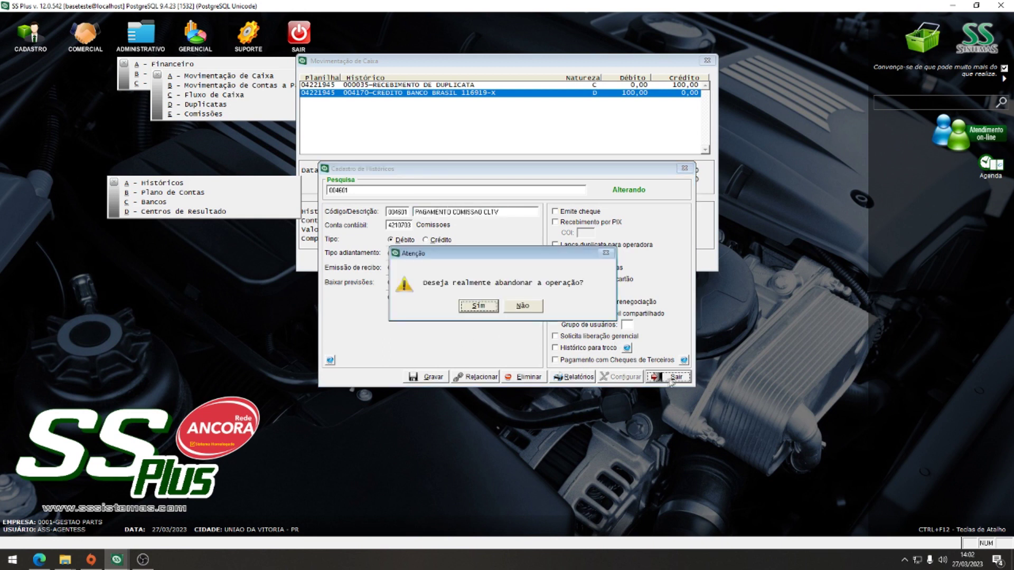
{"action": "left_click", "coordinate": [484, 309]}
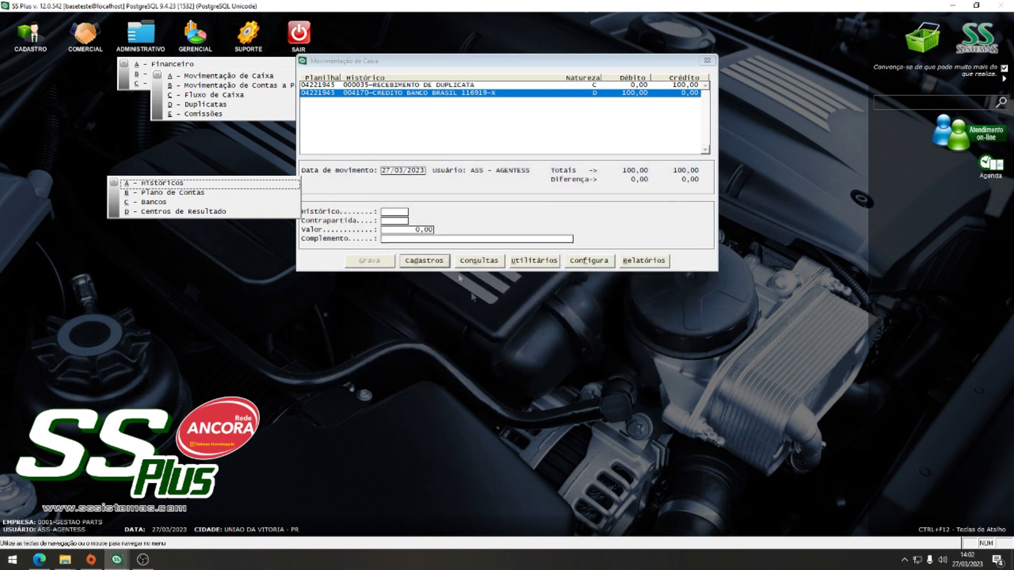
Set the Pagamento de Comis.Cliente Vendedor history to 004601 in the cash configuration and confirm all configuration screens
{"action": "left_click", "coordinate": [579, 261]}
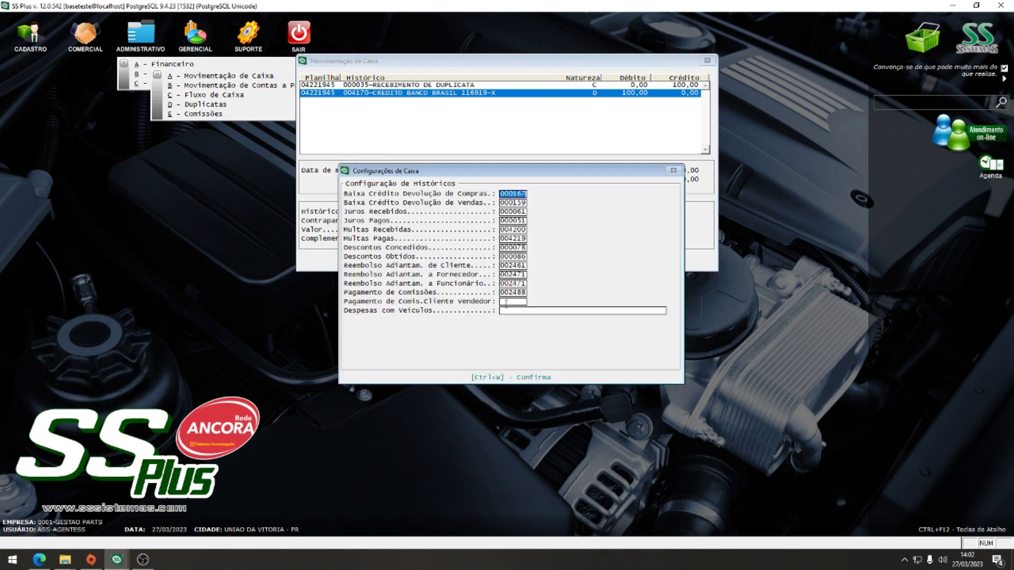
{"action": "key", "text": "Escape"}
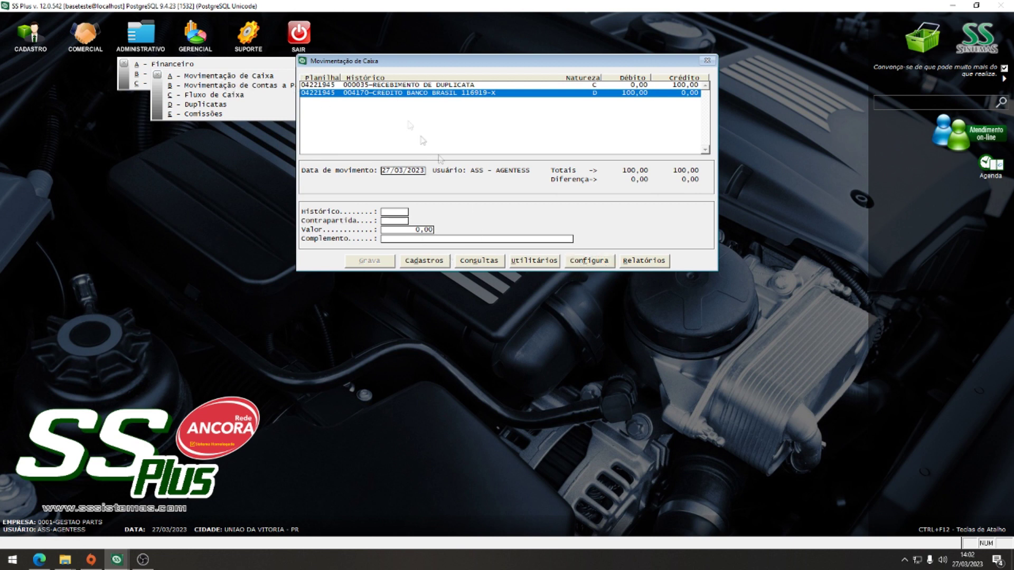
{"action": "left_click", "coordinate": [582, 263]}
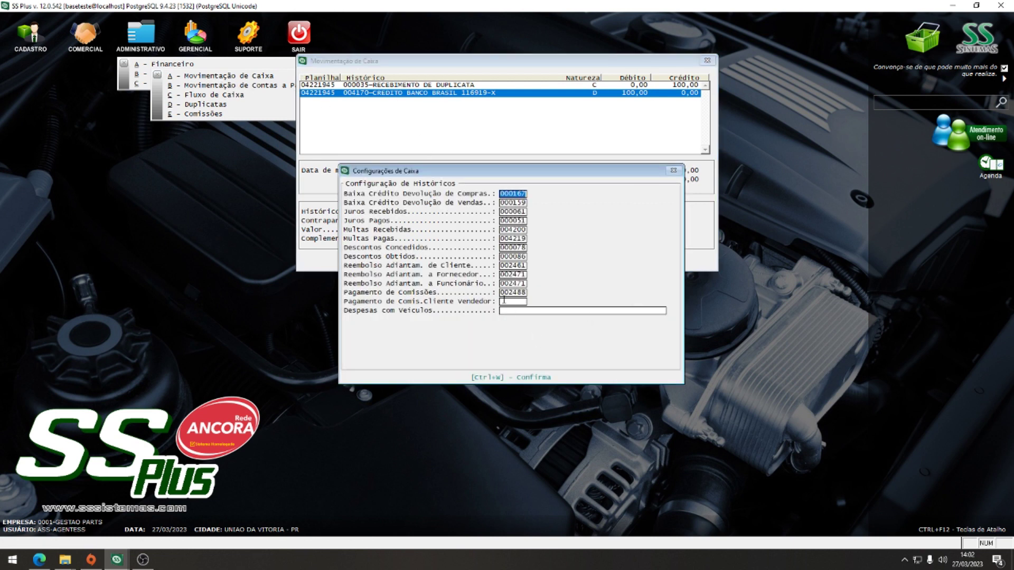
{"action": "type", "text": "004601"}
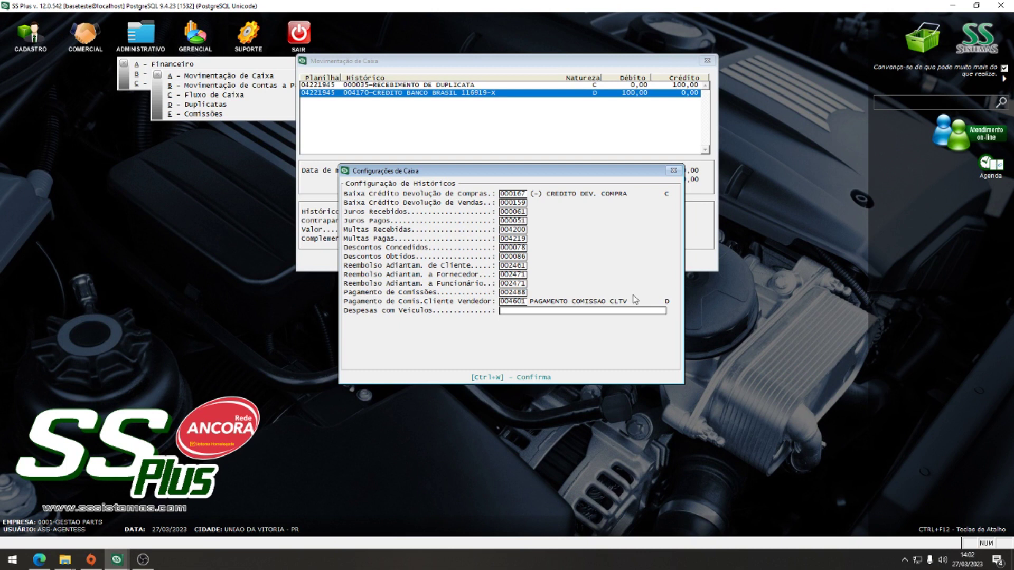
{"action": "key", "text": "Return"}
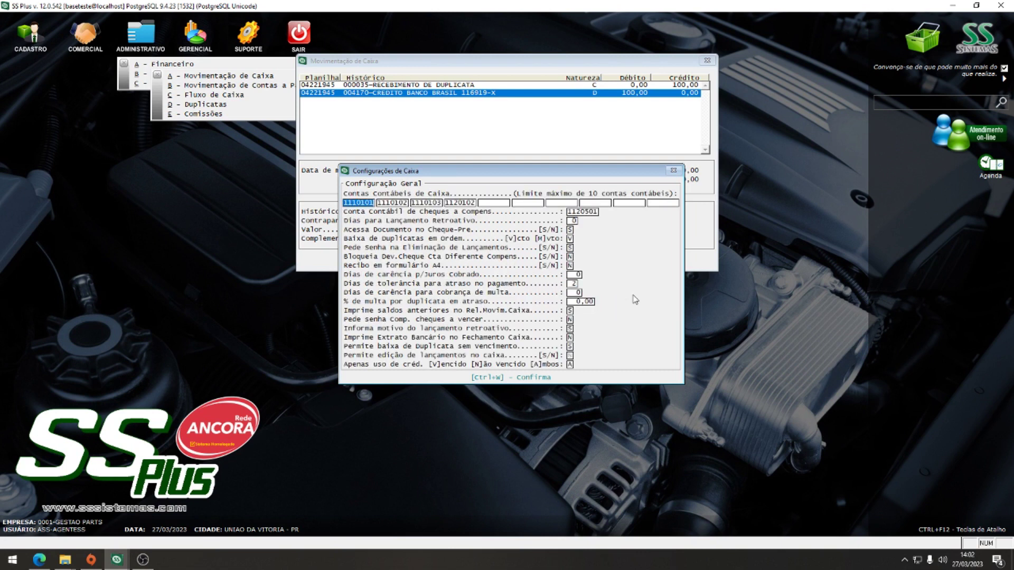
{"action": "key", "text": "ctrl+w"}
{"action": "key", "text": "ctrl+w"}
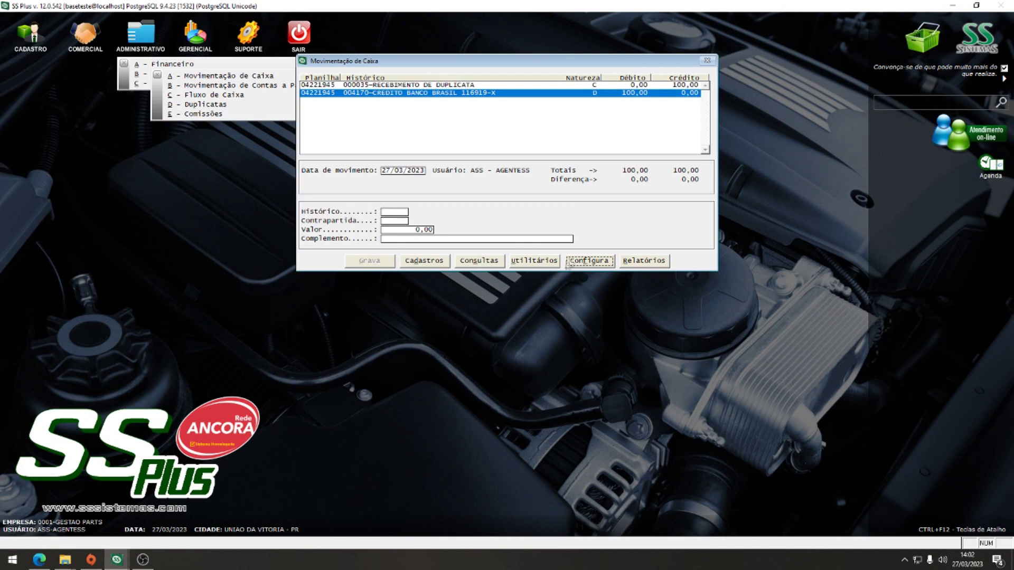
Start a cash entry with history 4601, select the client seller by name and set the commission payment to 10,00
{"action": "left_click", "coordinate": [391, 212]}
{"action": "type", "text": "4601"}
{"action": "key", "text": "Return"}
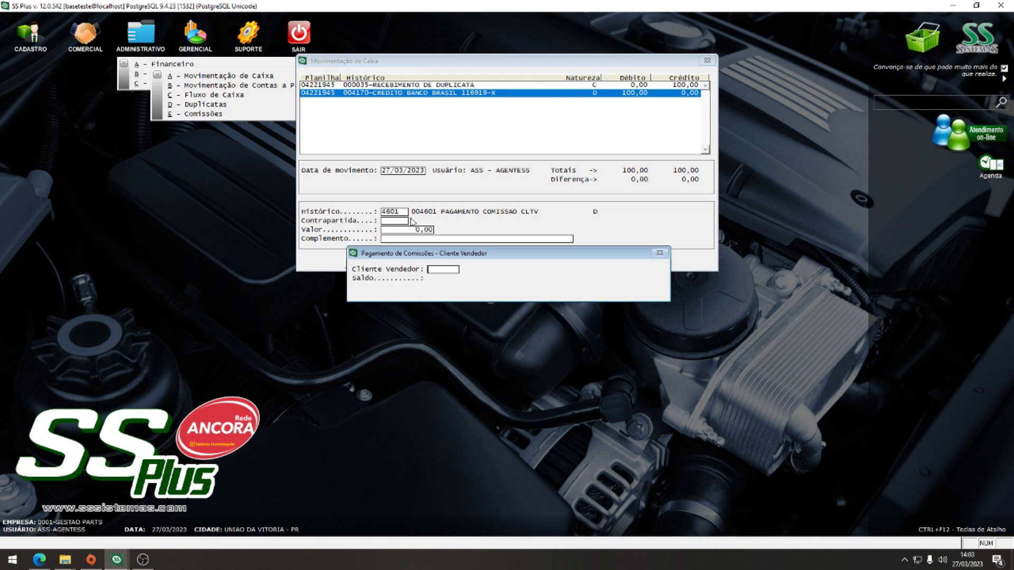
{"action": "type", "text": "RAFAELA"}
{"action": "key", "text": "Return"}
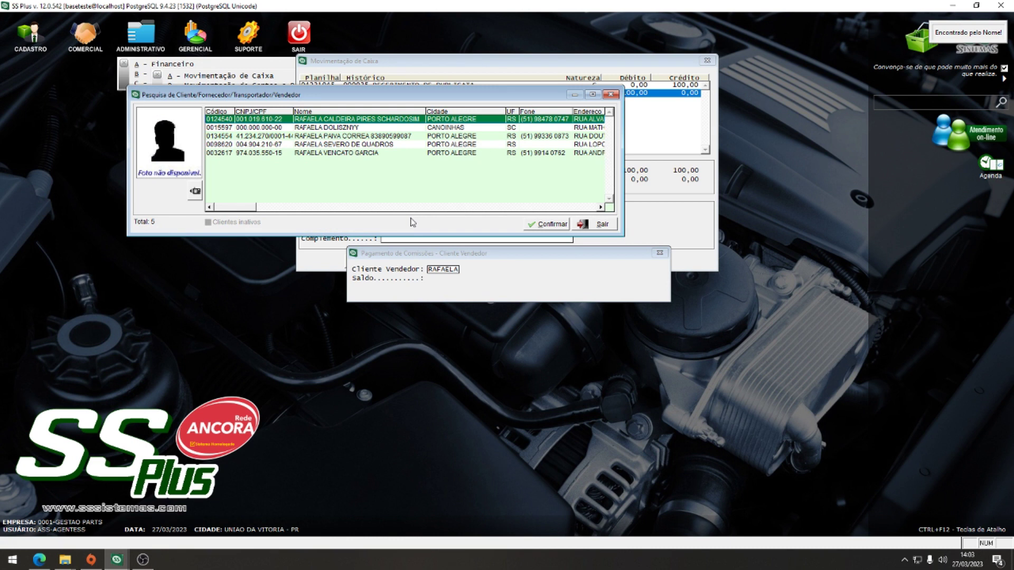
{"action": "key", "text": "Down"}
{"action": "key", "text": "Return"}
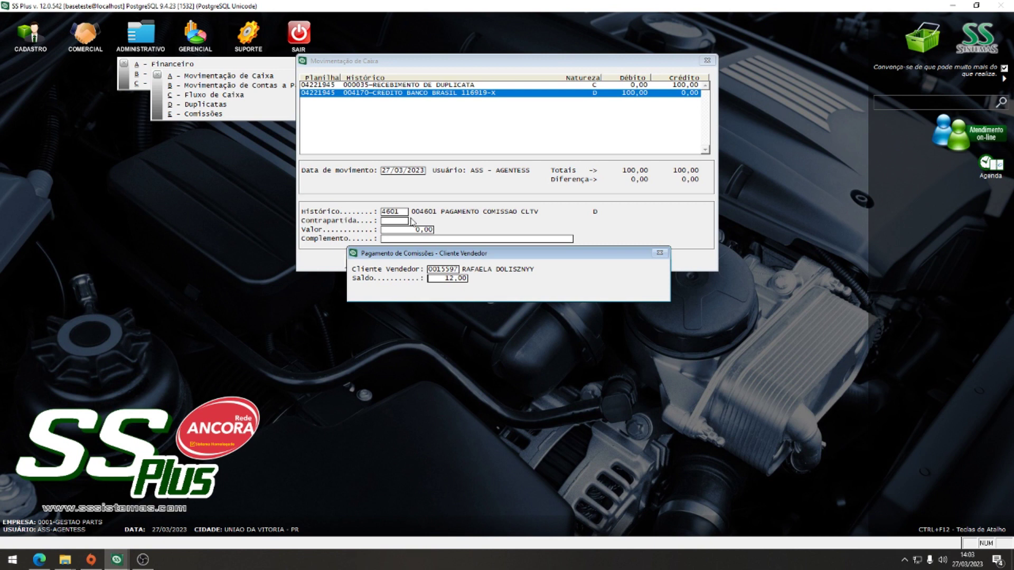
{"action": "type", "text": "10."}
{"action": "key", "text": "Return"}
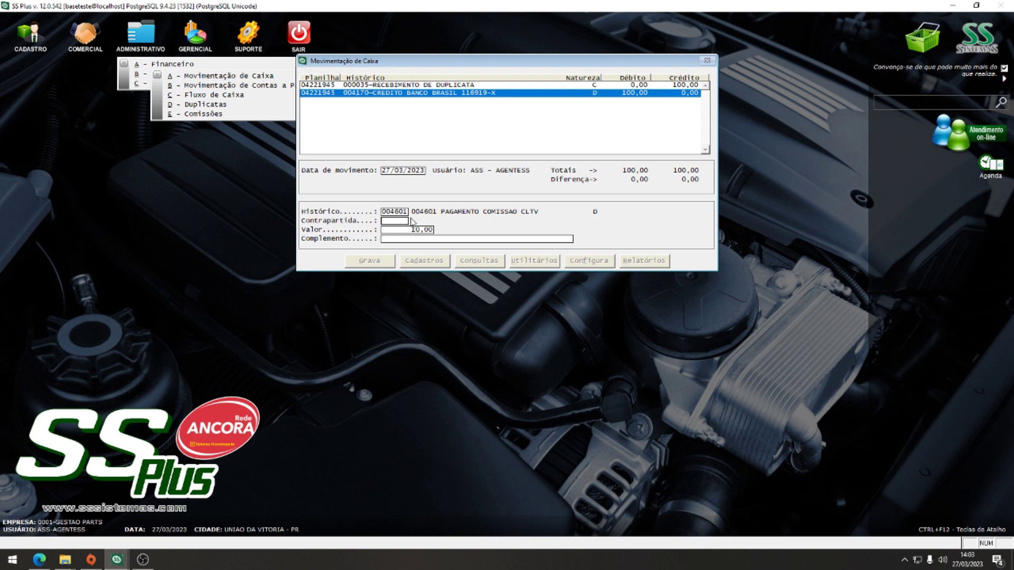
Search for COFRE as the counterpart, choose history 000027 PAGAMENTO DE CAIXA COFRE and accept the payment value
{"action": "type", "text": "COFRE"}
{"action": "key", "text": "Return"}
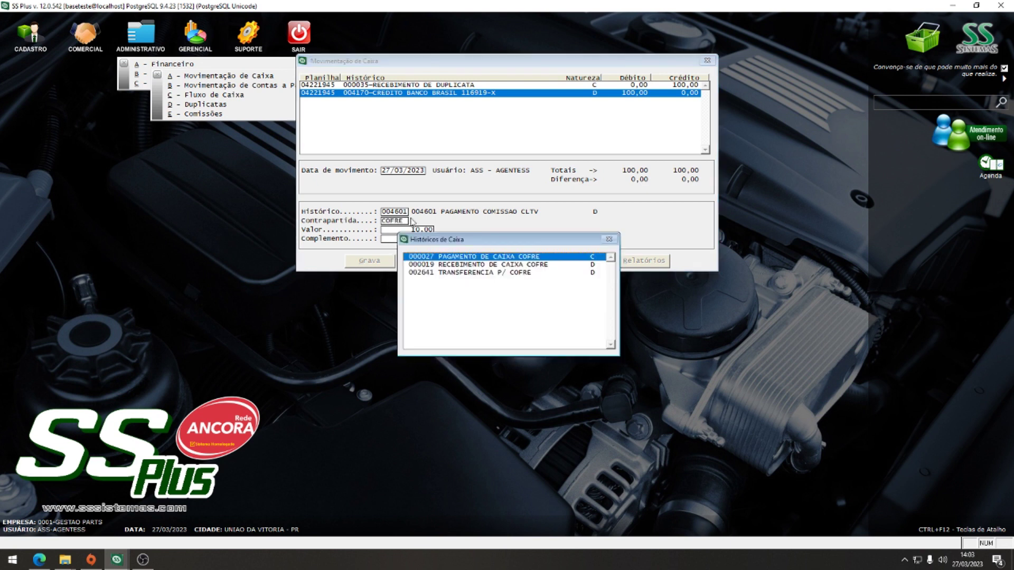
{"action": "key", "text": "Return"}
{"action": "key", "text": "Return"}
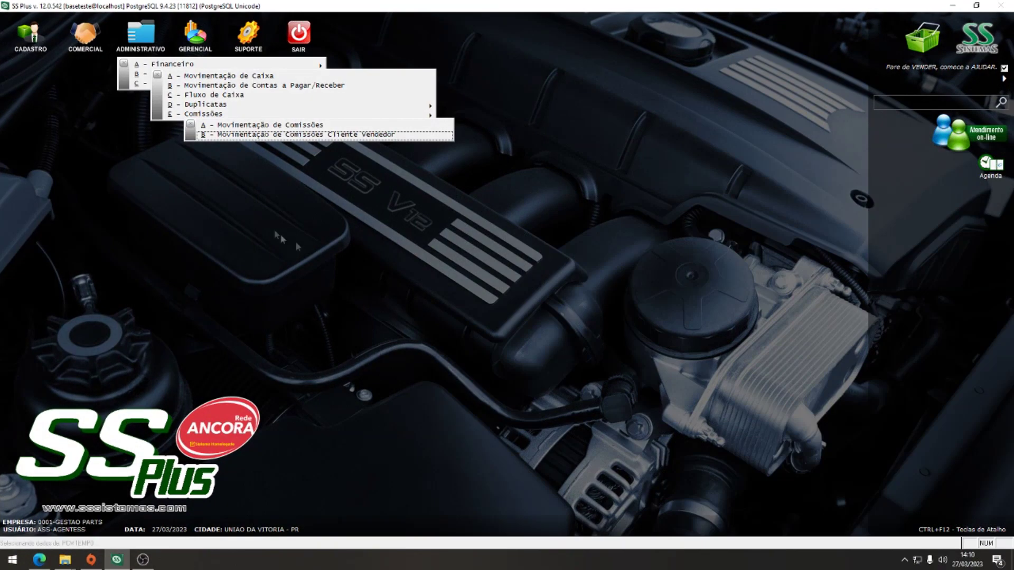
Open the Extrato de Comissões query from Movimentação de Comissões Cliente Vendedor
{"action": "left_click", "coordinate": [301, 134]}
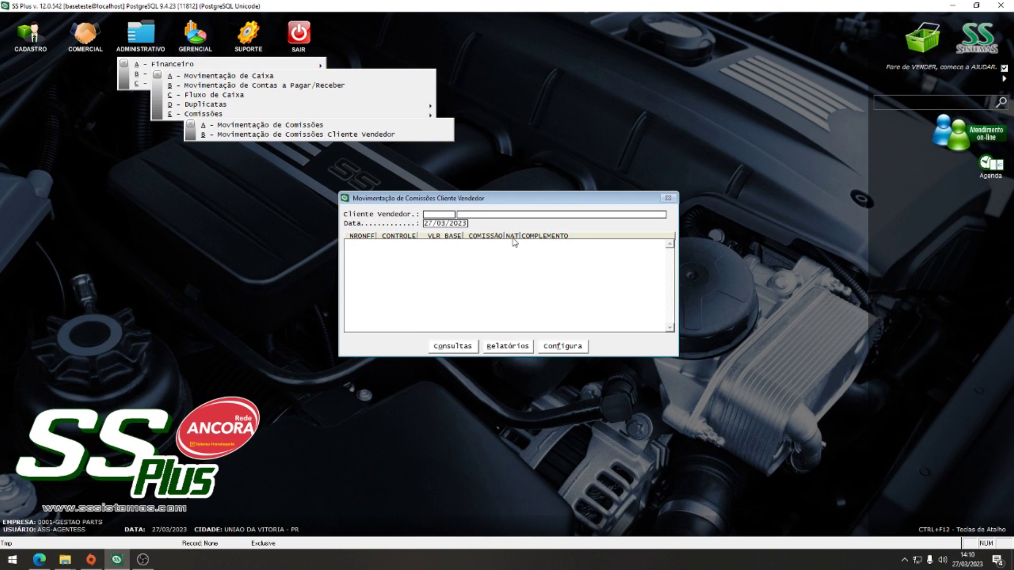
{"action": "left_click", "coordinate": [456, 349]}
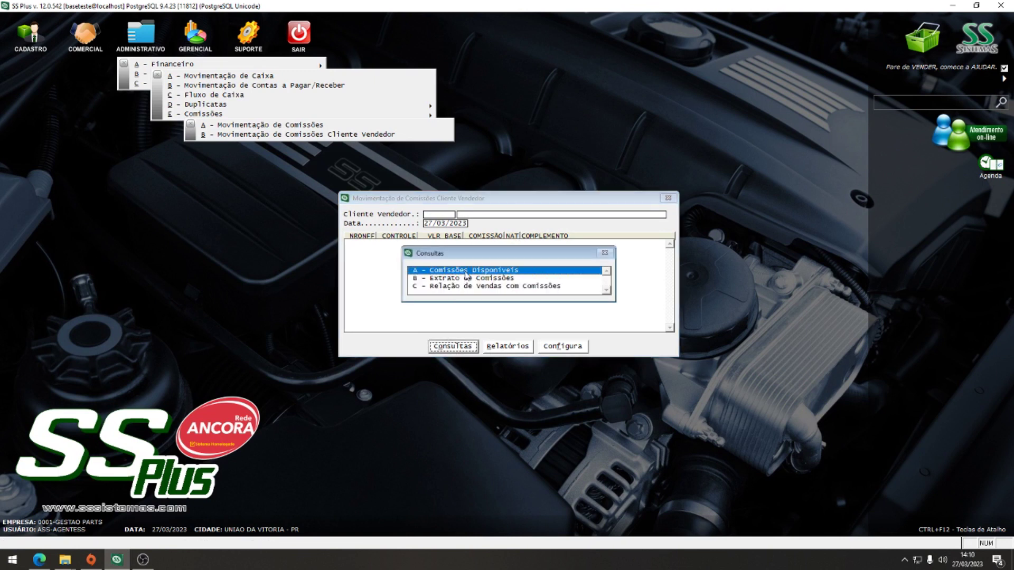
{"action": "key", "text": "Down"}
{"action": "key", "text": "Down"}
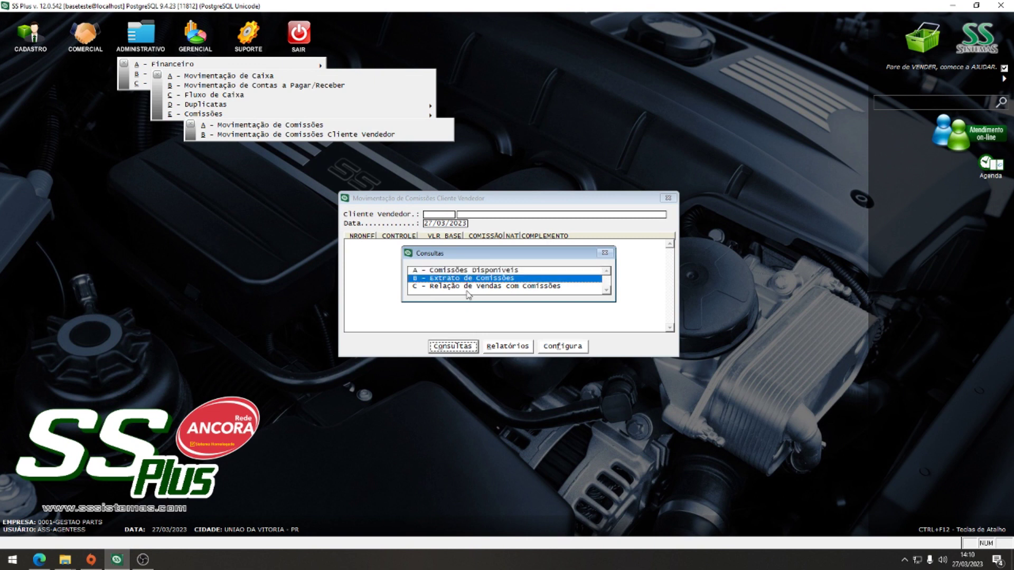
{"action": "key", "text": "Down"}
{"action": "key", "text": "Up"}
{"action": "key", "text": "Up"}
{"action": "double_click", "coordinate": [468, 280]}
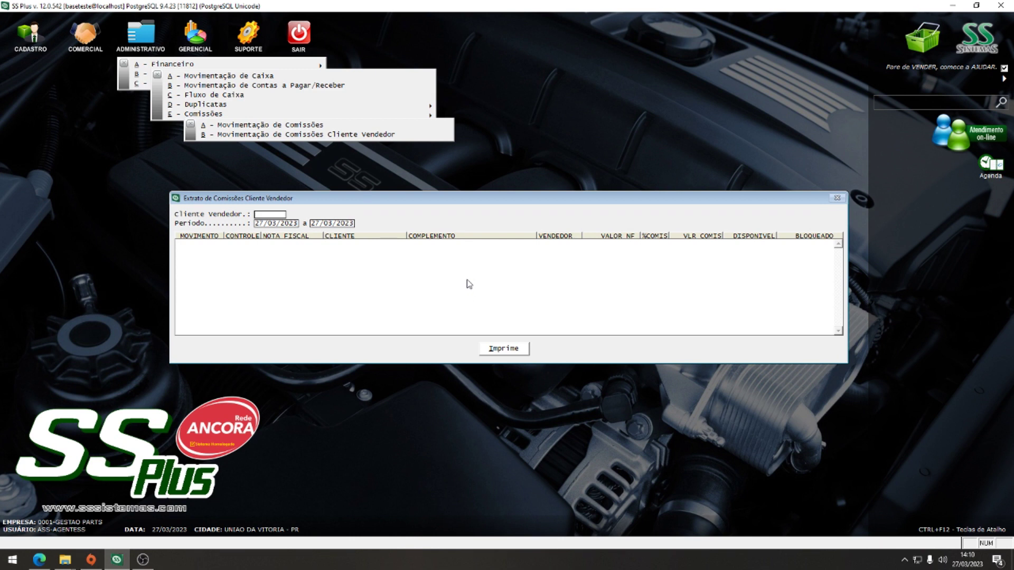
List the commission statement of 27/03/2023 for the client seller's code and output it as an on-screen report
{"action": "type", "text": "15555"}
{"action": "key", "text": "BackSpace"}
{"action": "key", "text": "BackSpace"}
{"action": "type", "text": "5"}
{"action": "key", "text": "BackSpace"}
{"action": "type", "text": "79"}
{"action": "key", "text": "BackSpace"}
{"action": "key", "text": "BackSpace"}
{"action": "key", "text": "BackSpace"}
{"action": "type", "text": "597"}
{"action": "key", "text": "Return"}
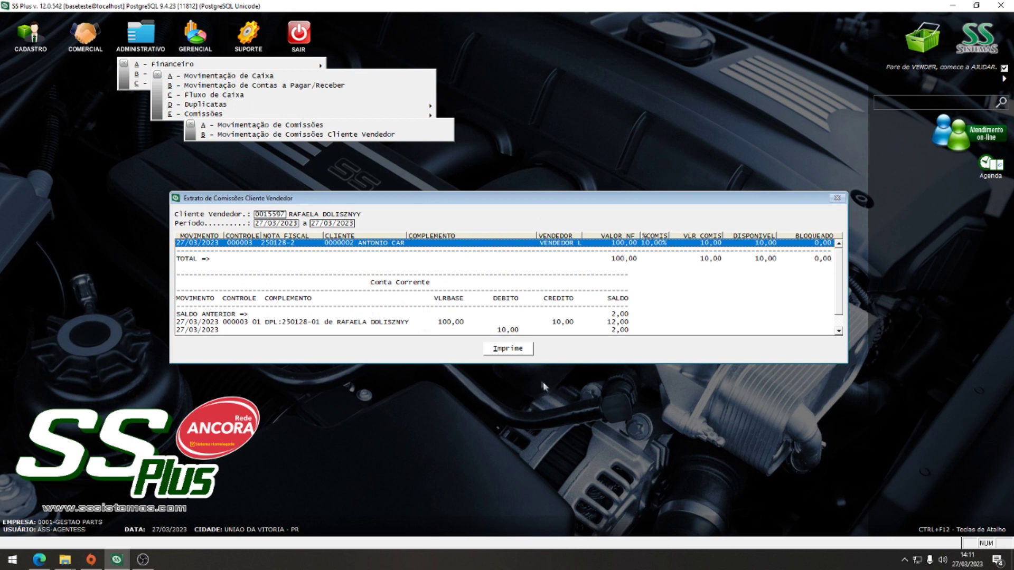
{"action": "left_click", "coordinate": [508, 350]}
{"action": "double_click", "coordinate": [475, 349]}
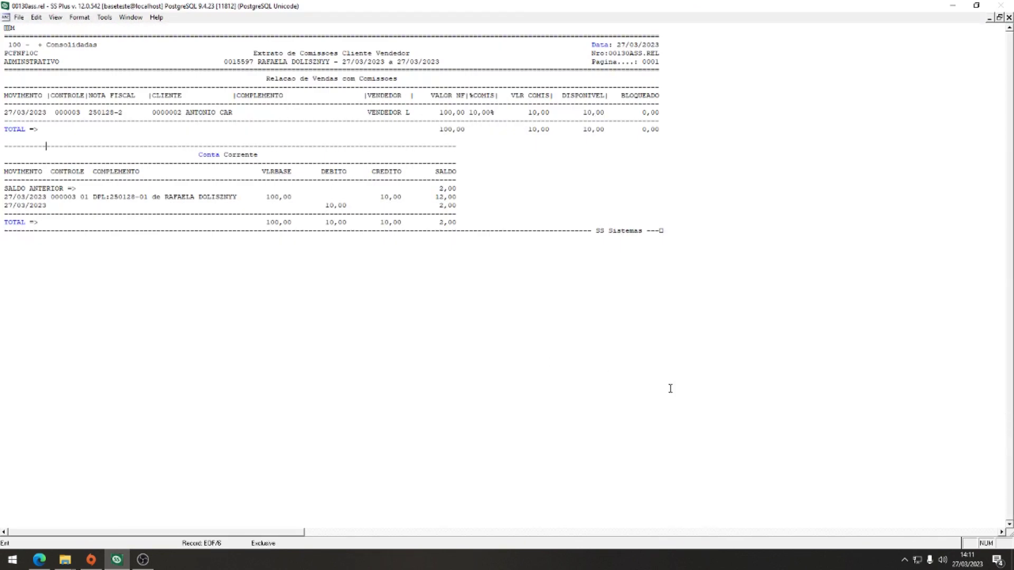